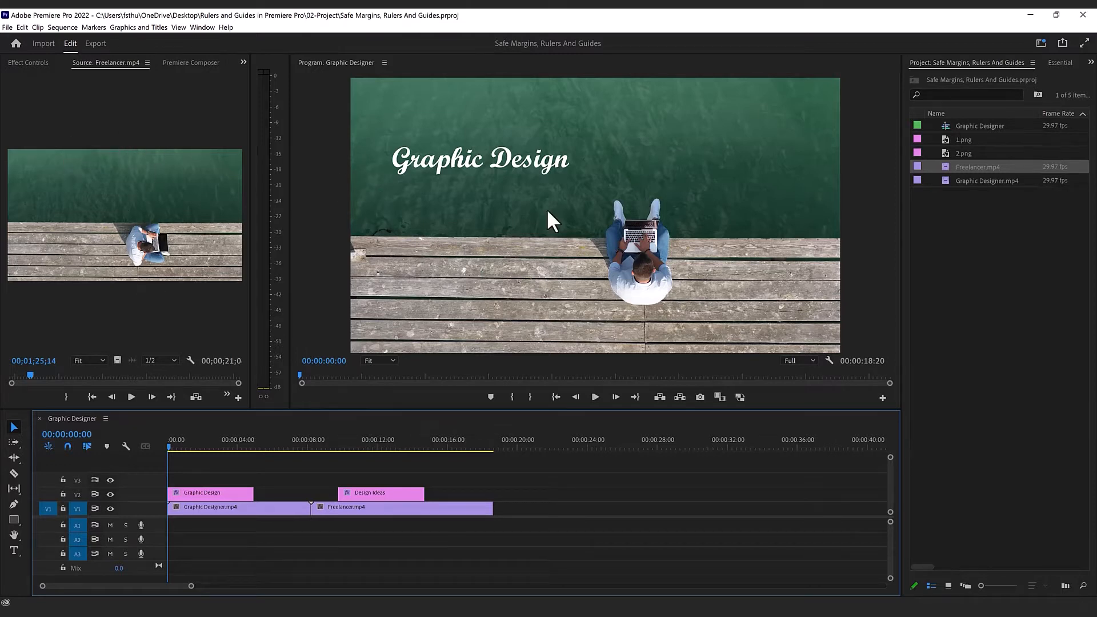
# Step: Open 2.png, Freelancer.mp4 and Graphic Designer.mp4 one after another from the project in the Source Monitor
pyautogui.doubleClick(943, 154)
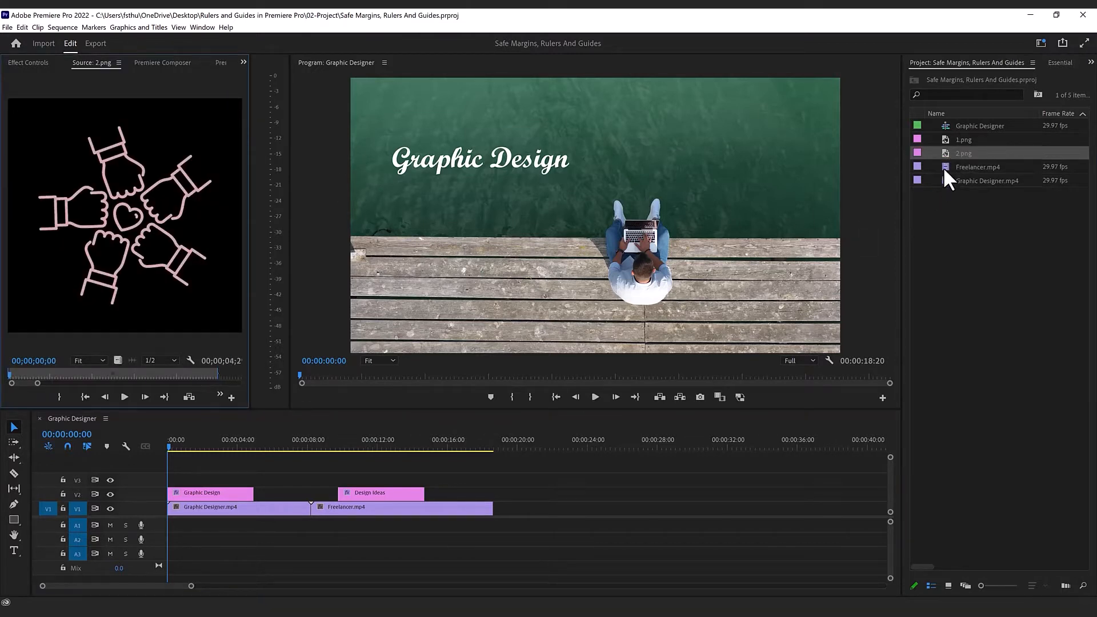
pyautogui.doubleClick(945, 167)
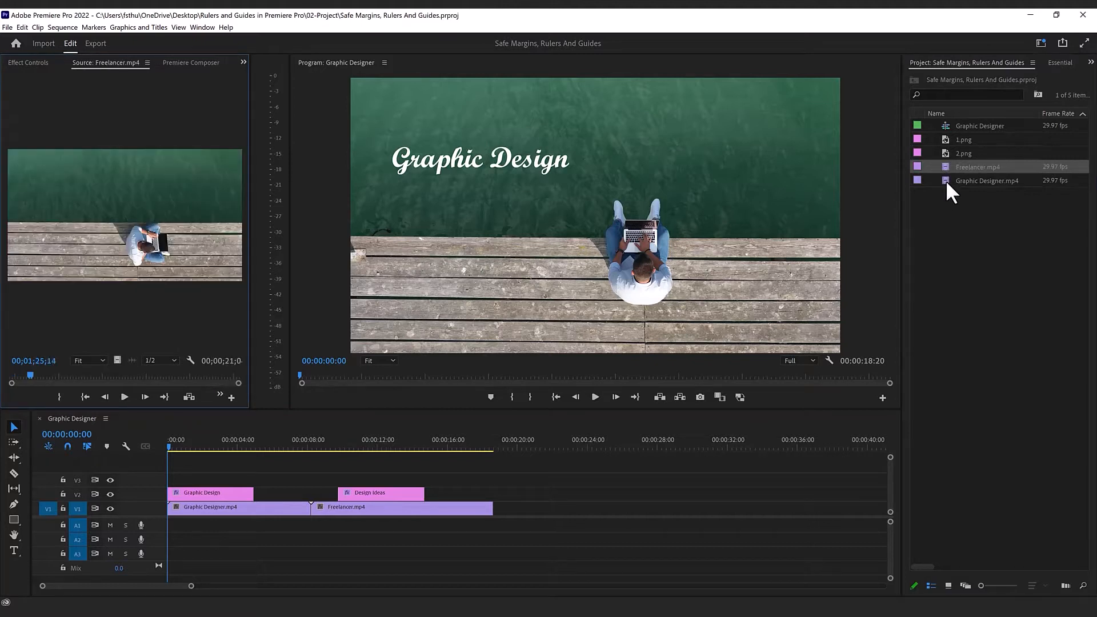
pyautogui.doubleClick(945, 180)
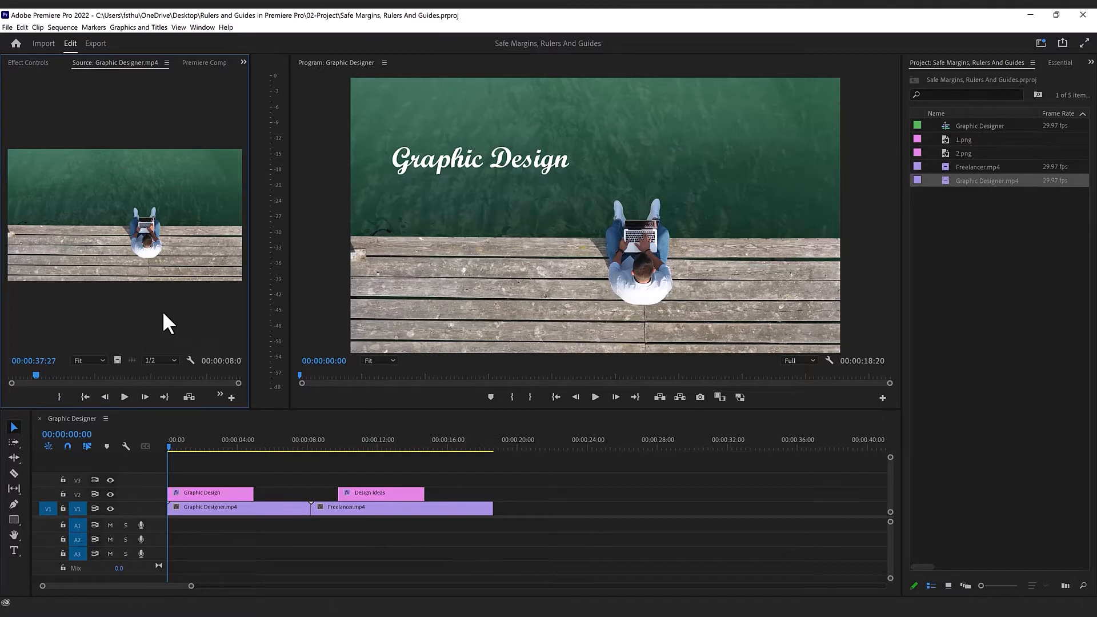
pyautogui.click(337, 161)
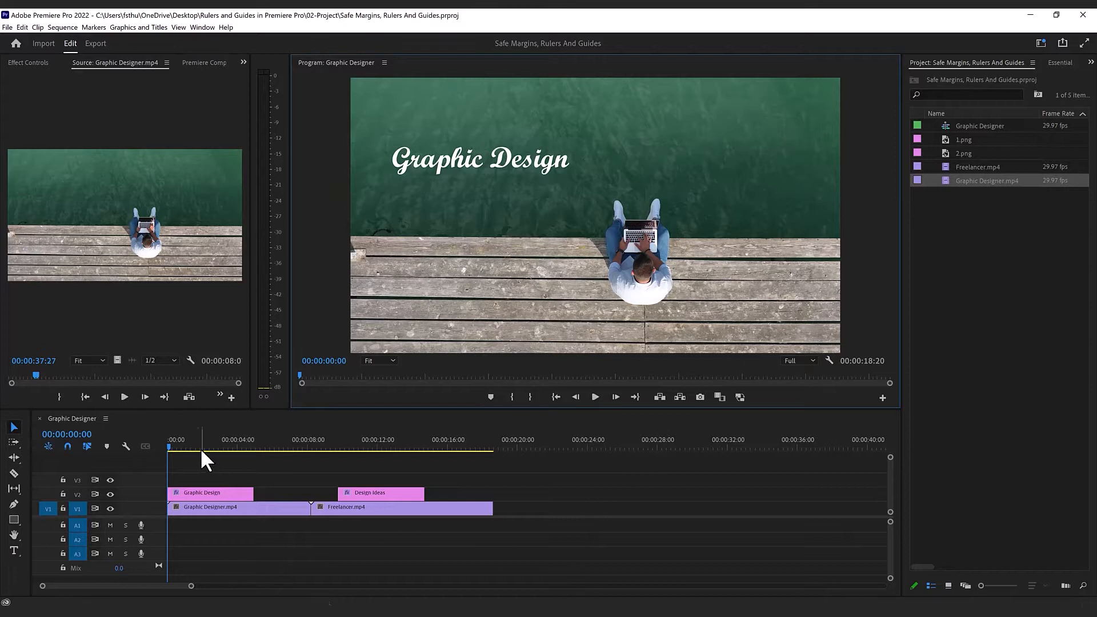
pyautogui.moveTo(169, 444); pyautogui.dragTo(135, 441)
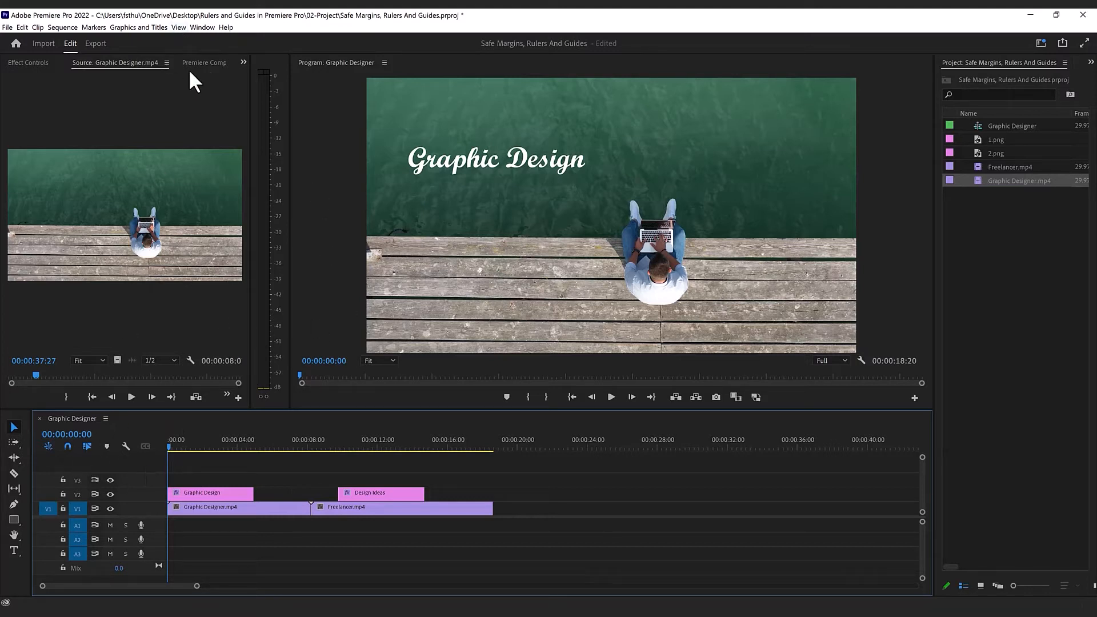
pyautogui.click(177, 28)
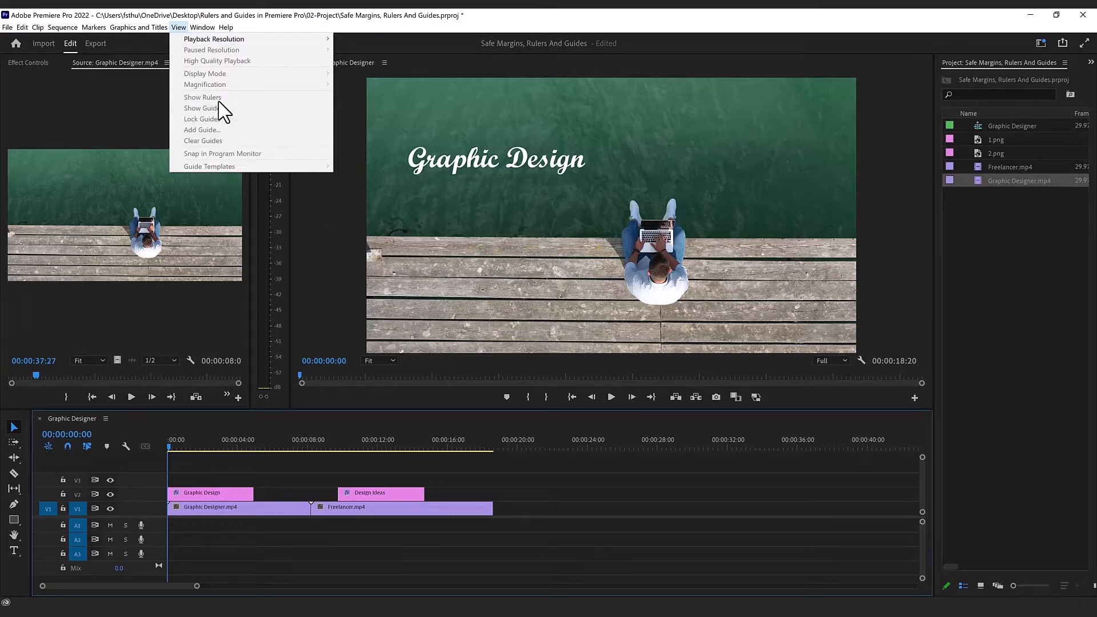
pyautogui.click(356, 72)
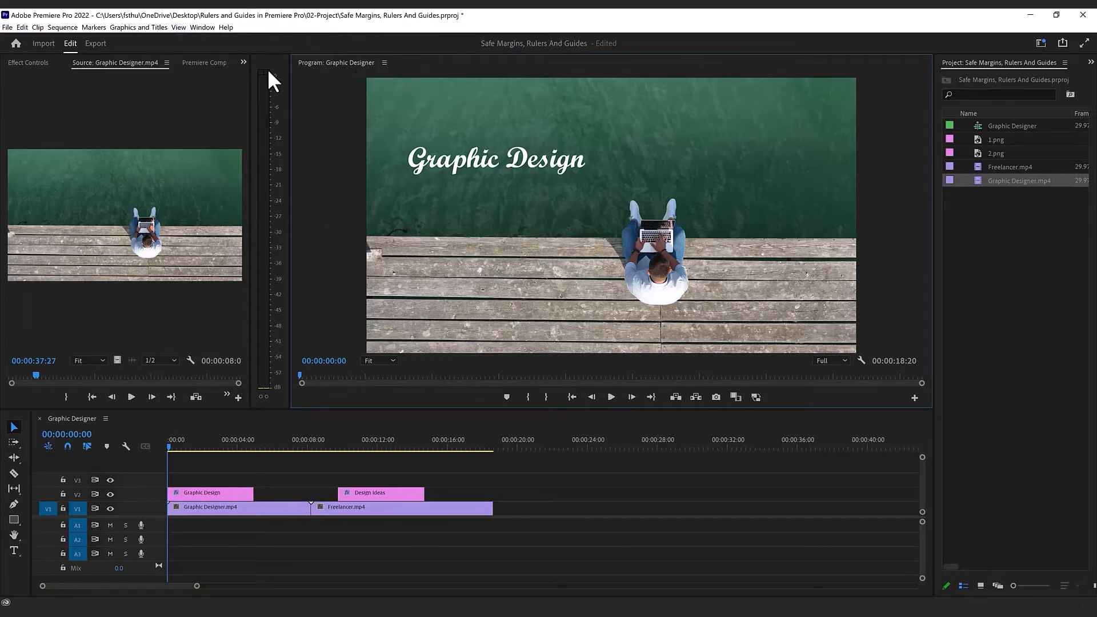
pyautogui.click(182, 27)
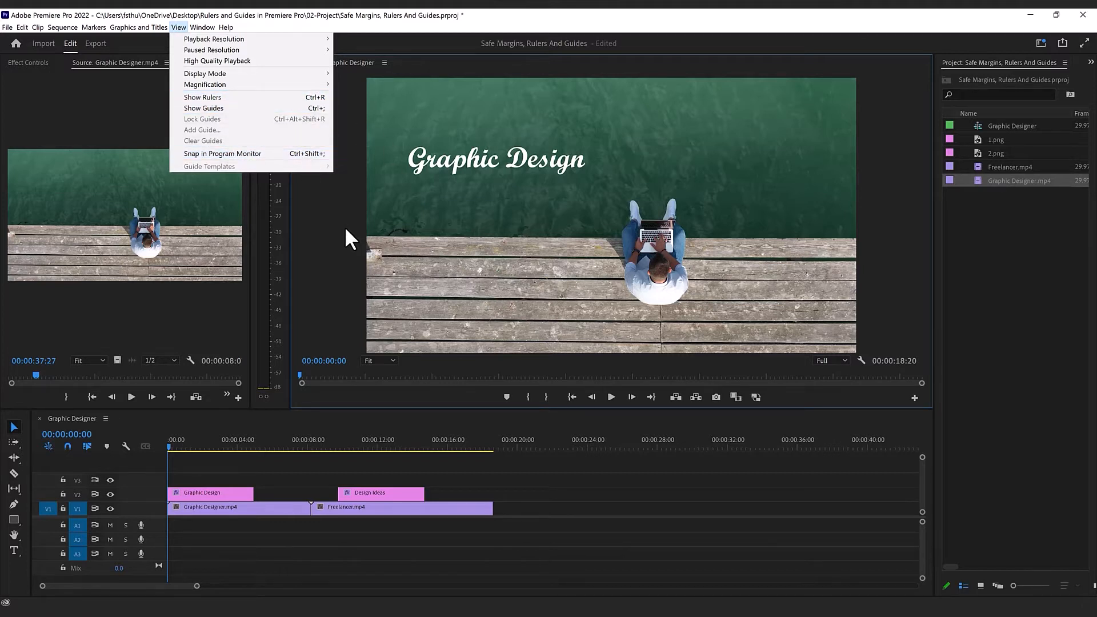
pyautogui.click(862, 406)
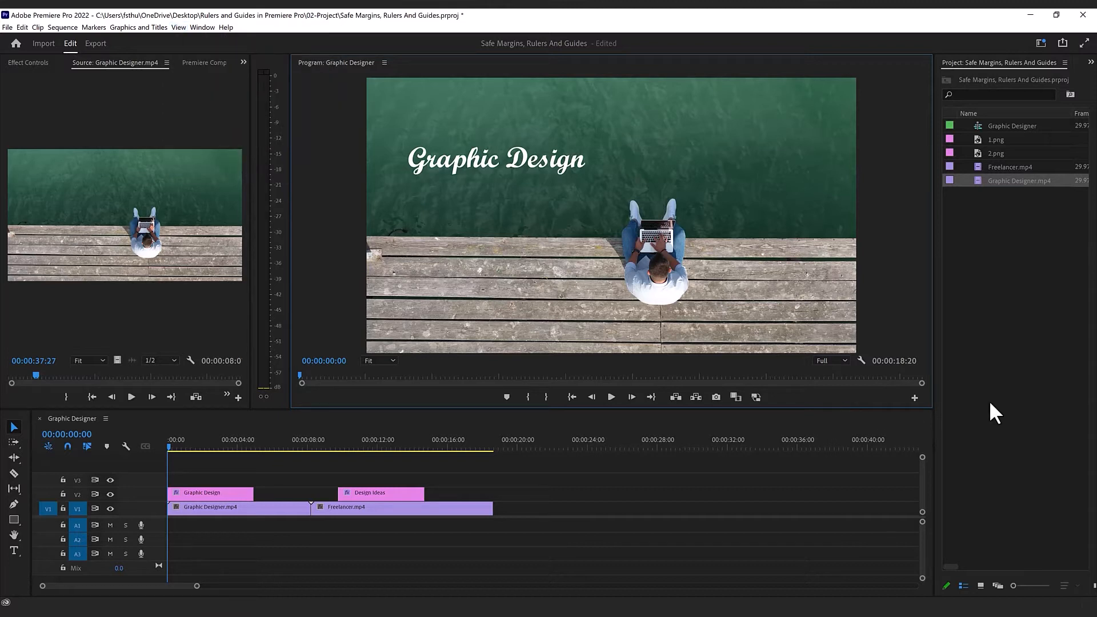
# Step: Add a spacer plus the Safe Margins, Show Rulers, Show Guides and Snap in Program Monitor buttons to the Program Monitor's button bar
pyautogui.click(914, 398)
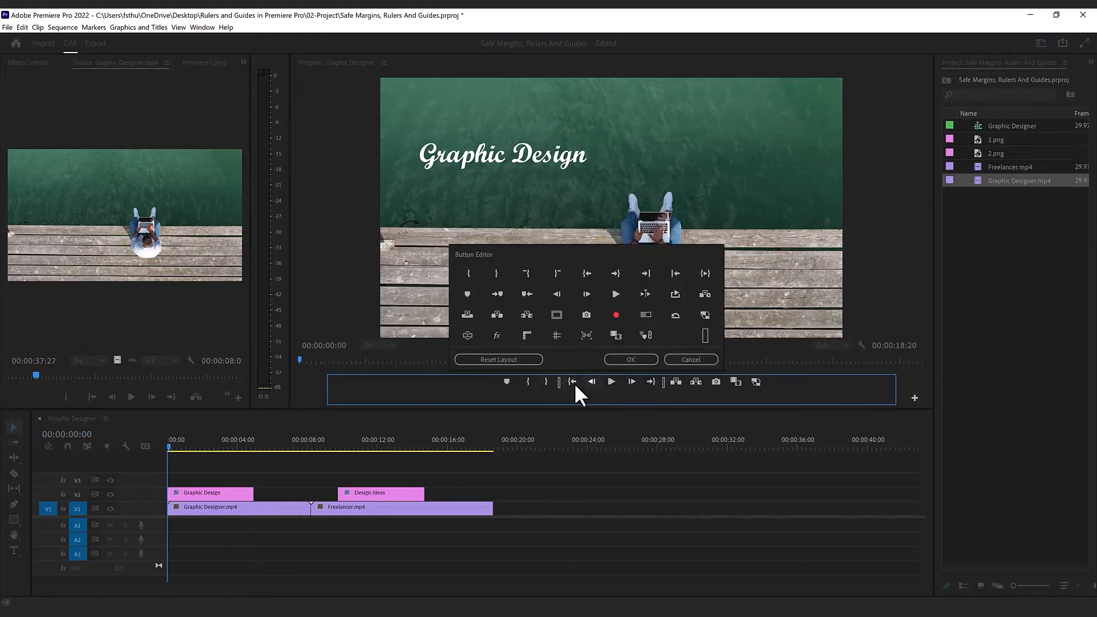
pyautogui.click(631, 360)
pyautogui.click(915, 395)
pyautogui.moveTo(705, 335); pyautogui.dragTo(780, 382)
pyautogui.moveTo(548, 312); pyautogui.dragTo(780, 382)
pyautogui.moveTo(527, 335); pyautogui.dragTo(816, 383)
pyautogui.moveTo(587, 335); pyautogui.dragTo(837, 381)
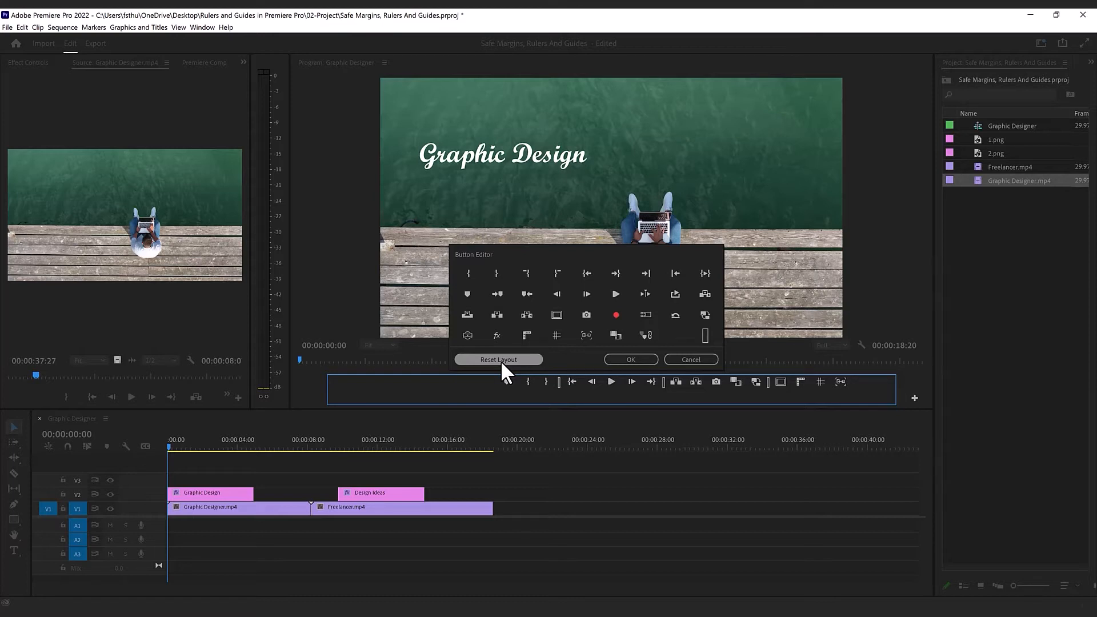
pyautogui.click(631, 359)
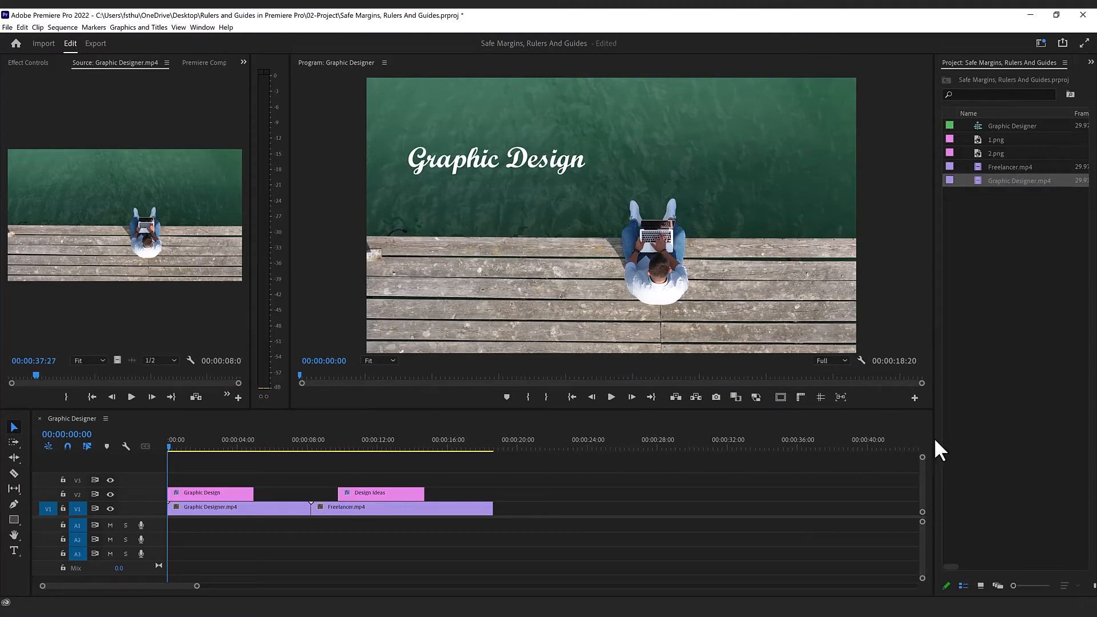
# Step: Widen the Project panel while keeping the Program Monitor wide enough to show all its added buttons
pyautogui.moveTo(934, 440); pyautogui.dragTo(798, 437)
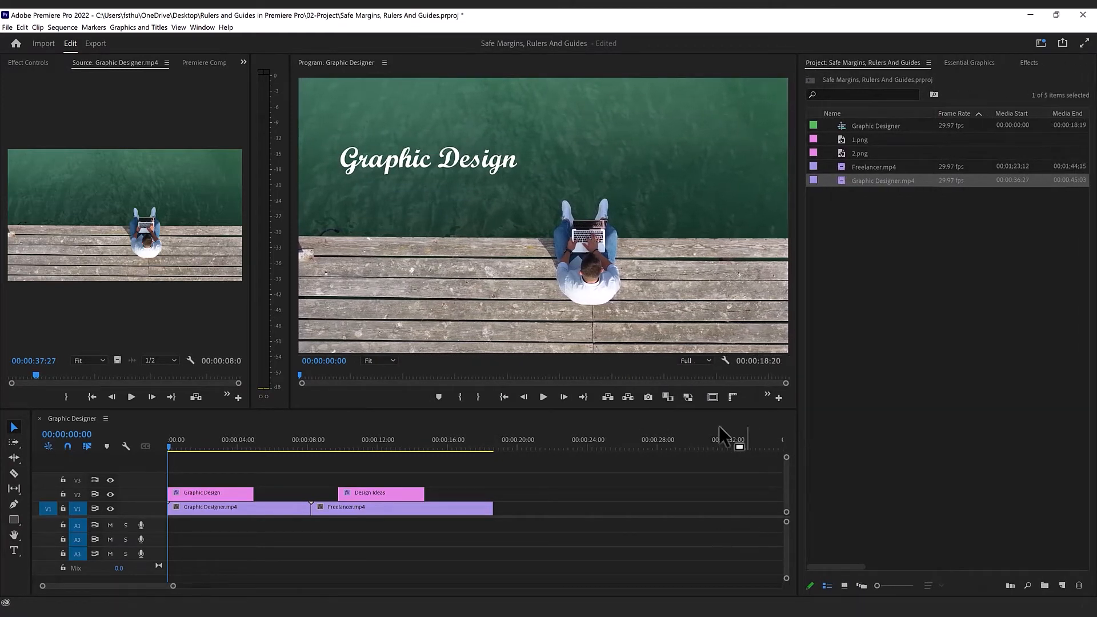
pyautogui.click(767, 393)
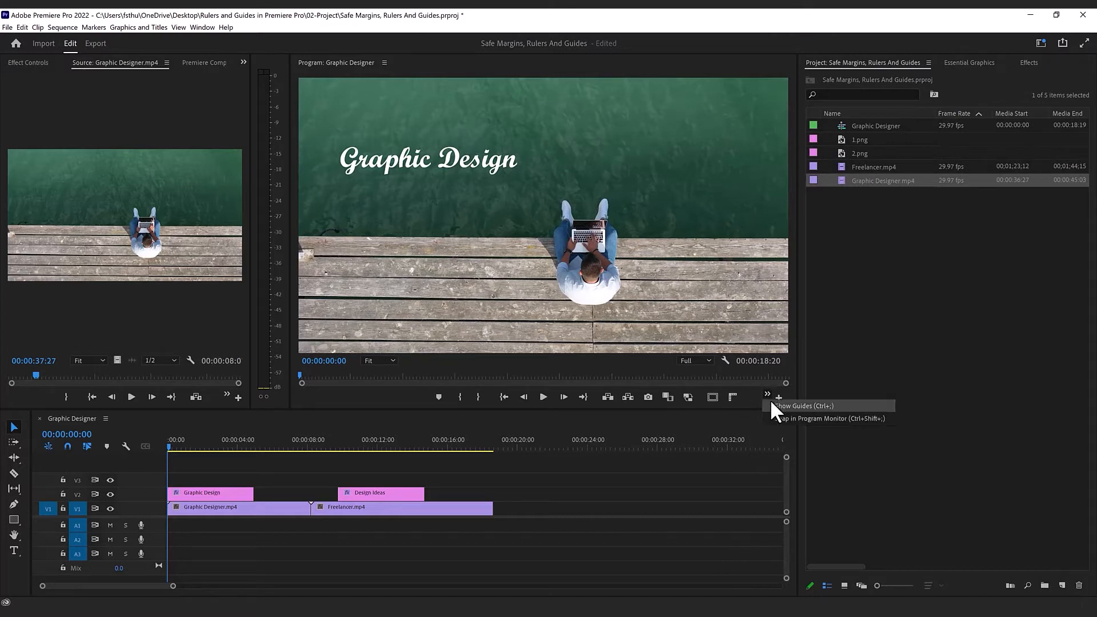
pyautogui.click(762, 467)
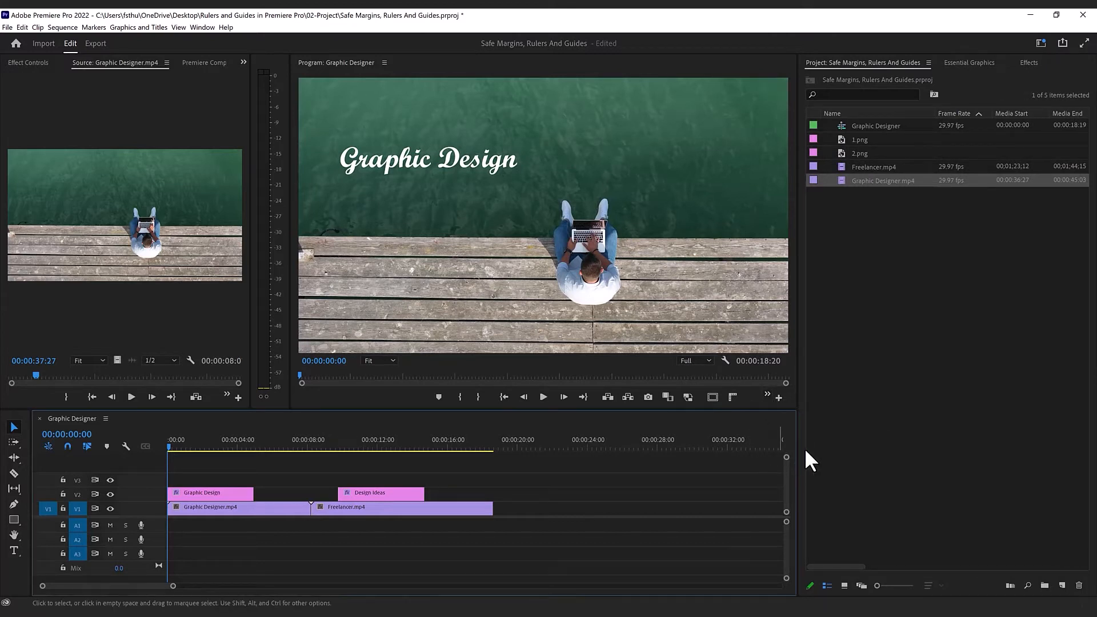
pyautogui.moveTo(798, 443); pyautogui.dragTo(883, 443)
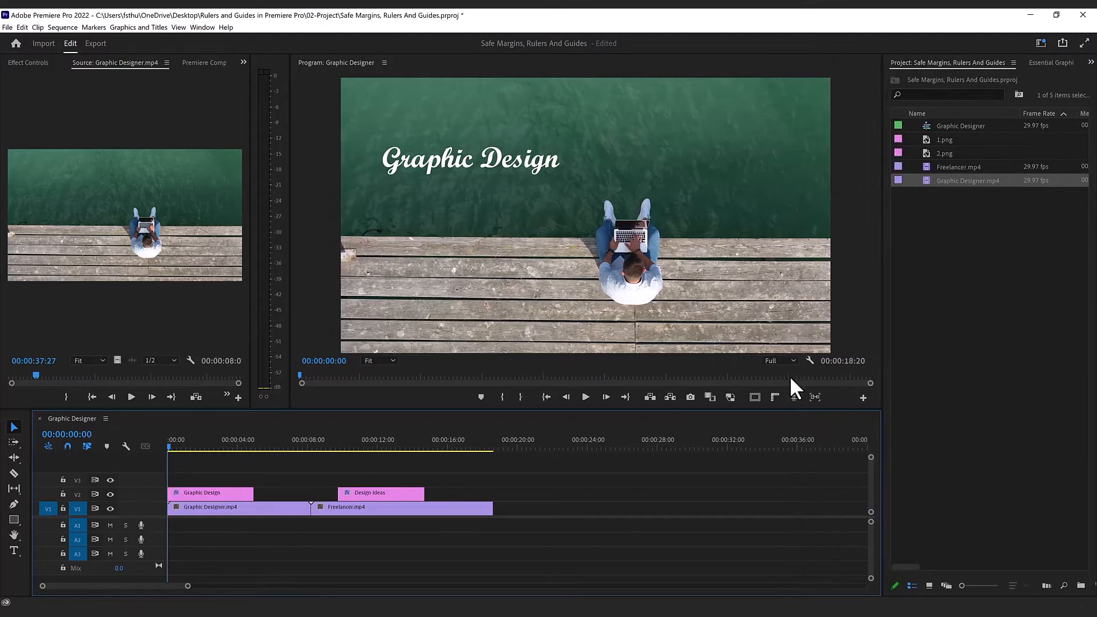
# Step: Turn on the safe margins overlay in the Program Monitor, toggling it off and on again
pyautogui.click(179, 27)
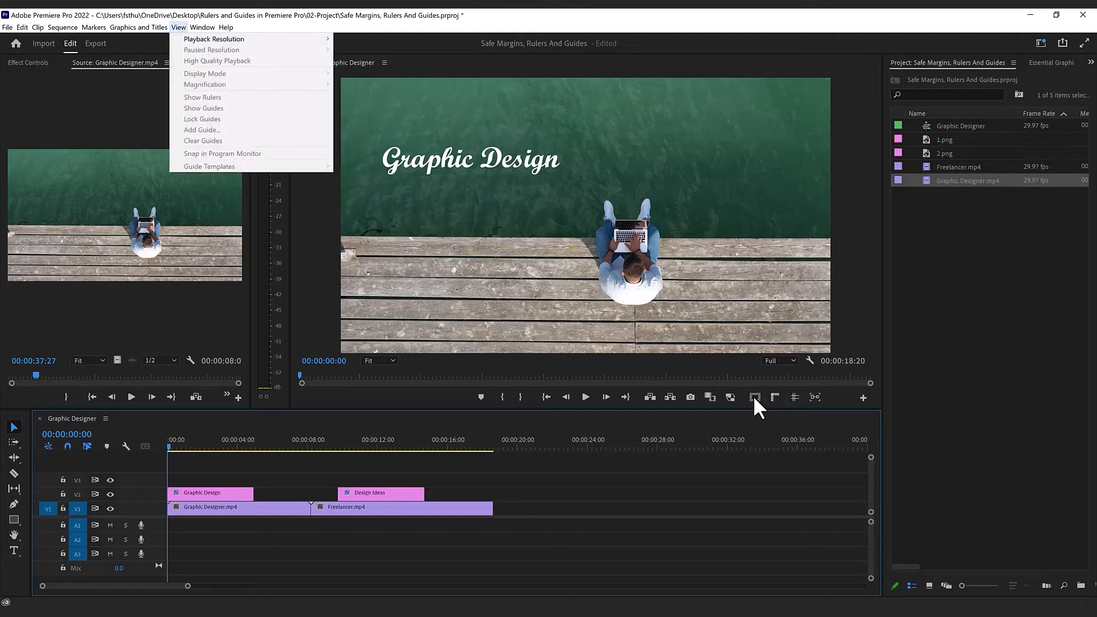
pyautogui.rightClick(713, 298)
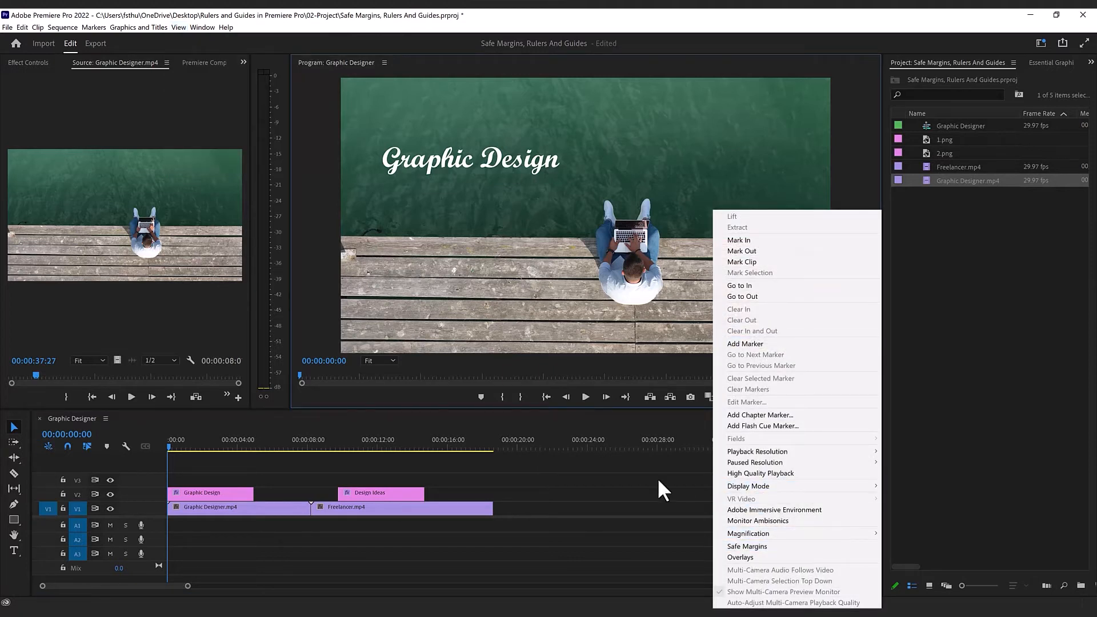
pyautogui.click(741, 547)
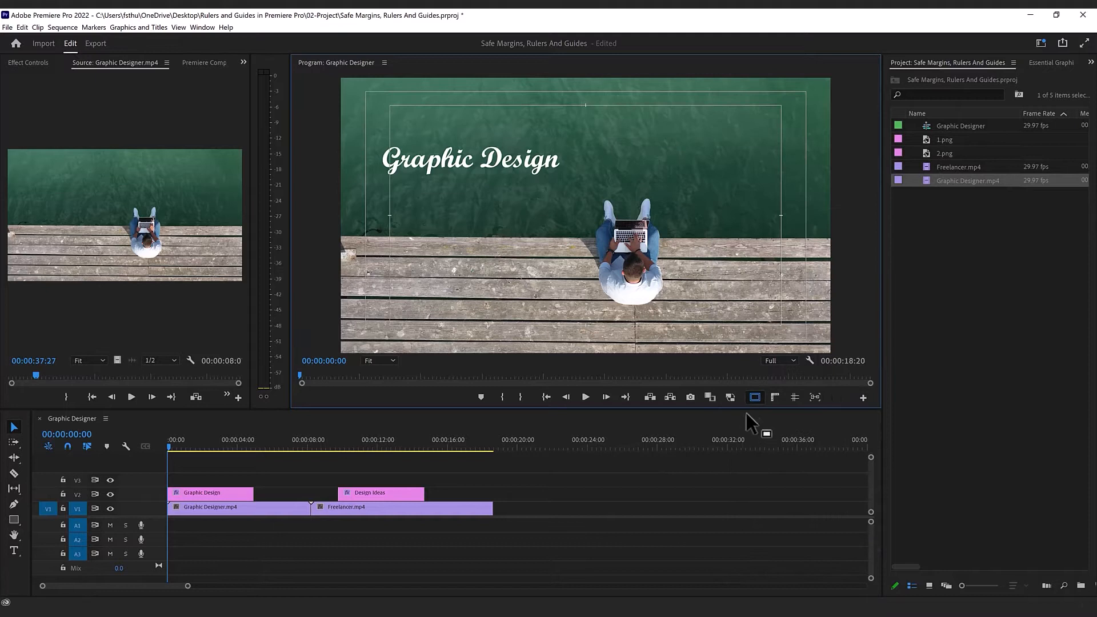
pyautogui.click(755, 393)
pyautogui.click(618, 540)
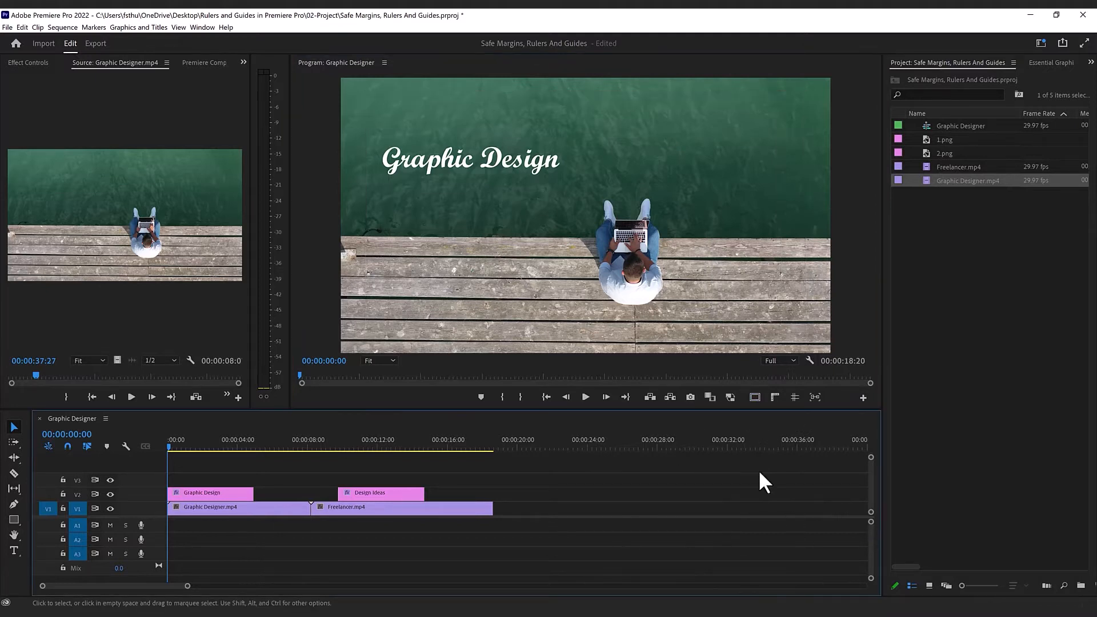
pyautogui.click(751, 393)
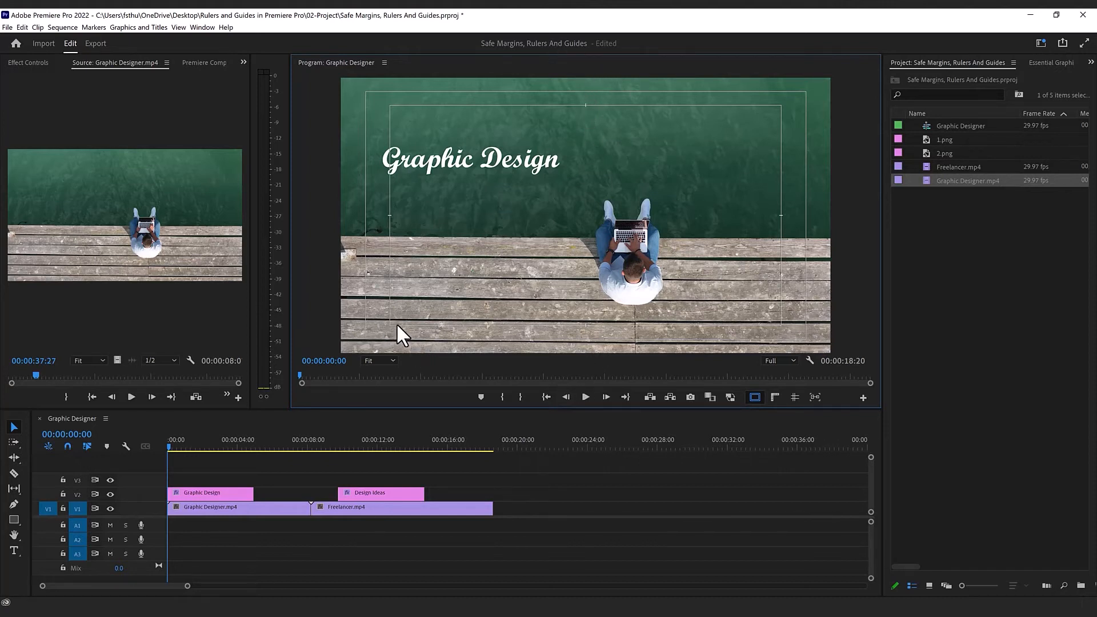
# Step: Move the Graphic Design and Design Ideas titles to the lower-left corner of the title-safe area and compare their positions
pyautogui.moveTo(413, 163); pyautogui.dragTo(430, 310)
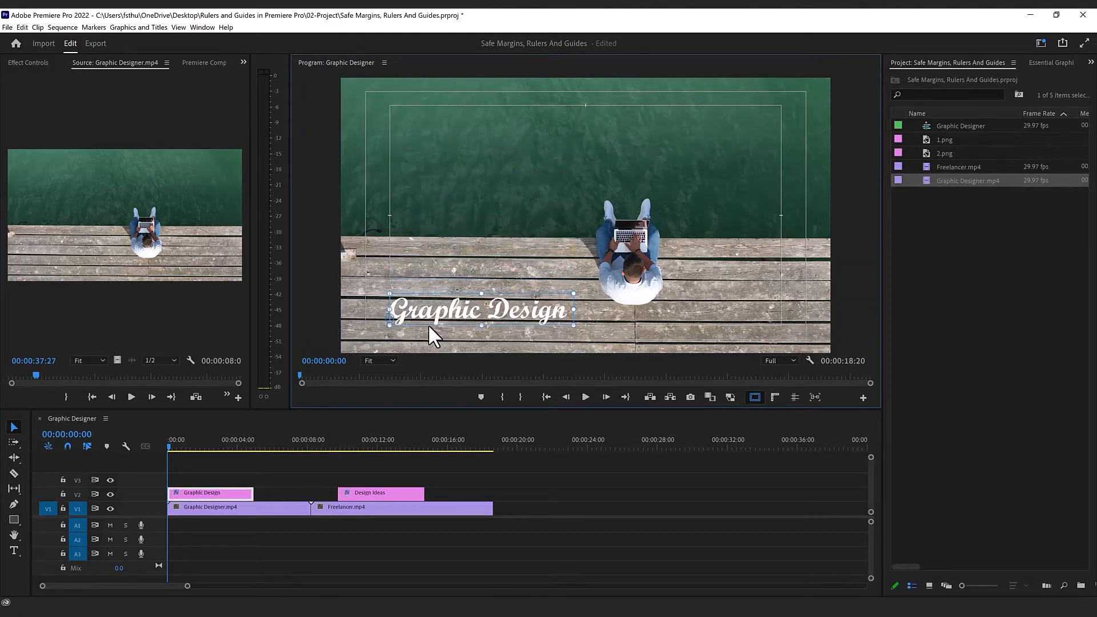
pyautogui.click(343, 445)
pyautogui.moveTo(344, 444); pyautogui.dragTo(364, 445)
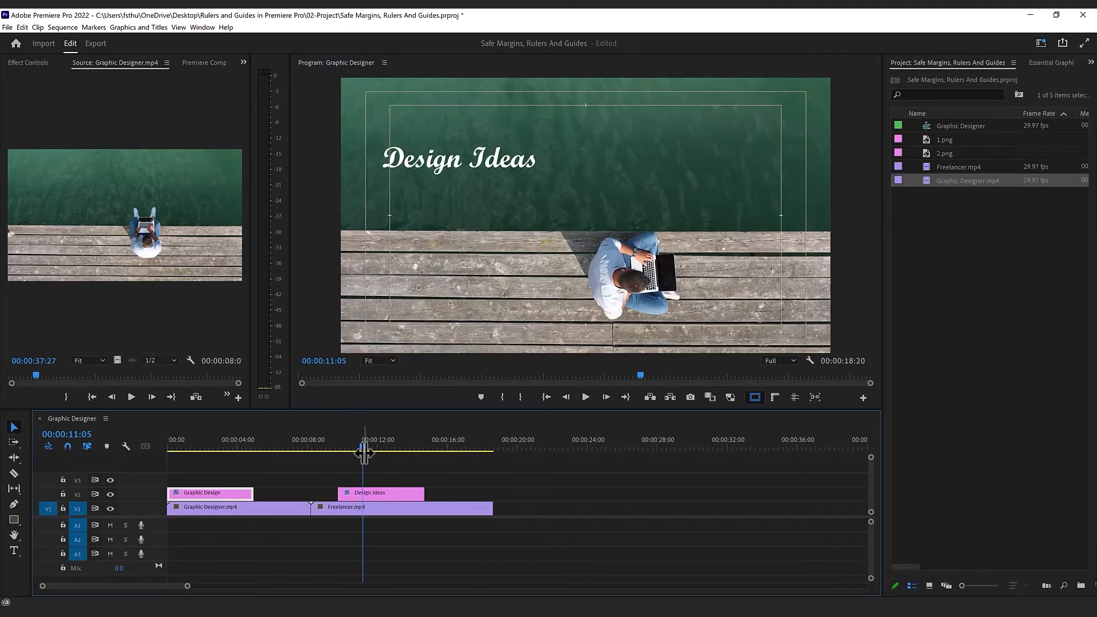
pyautogui.click(421, 163)
pyautogui.moveTo(422, 162); pyautogui.dragTo(430, 312)
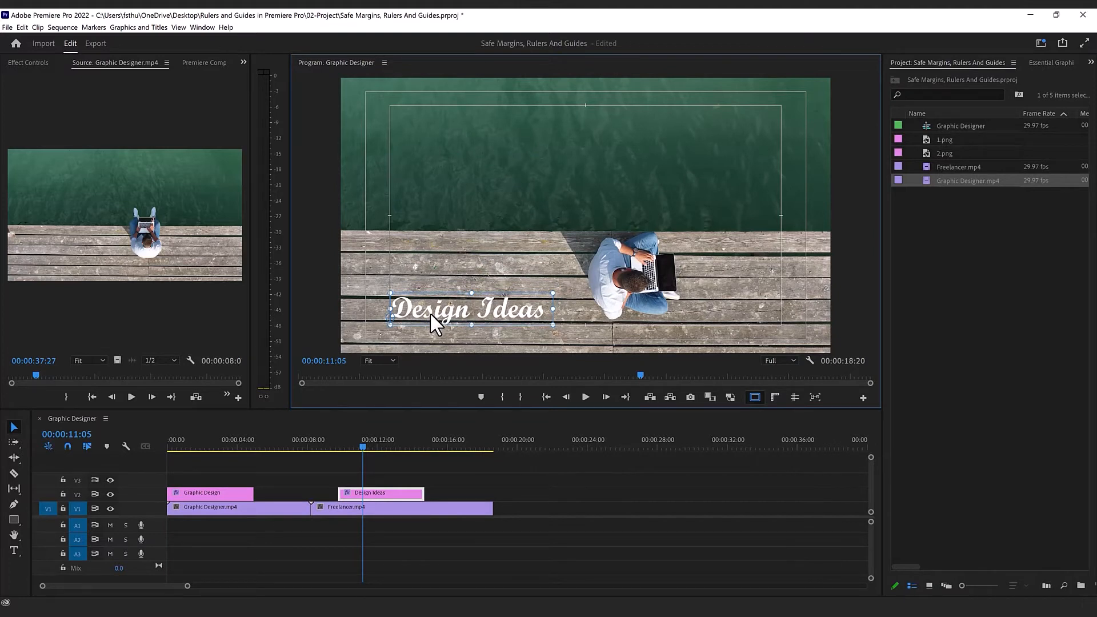
pyautogui.click(204, 443)
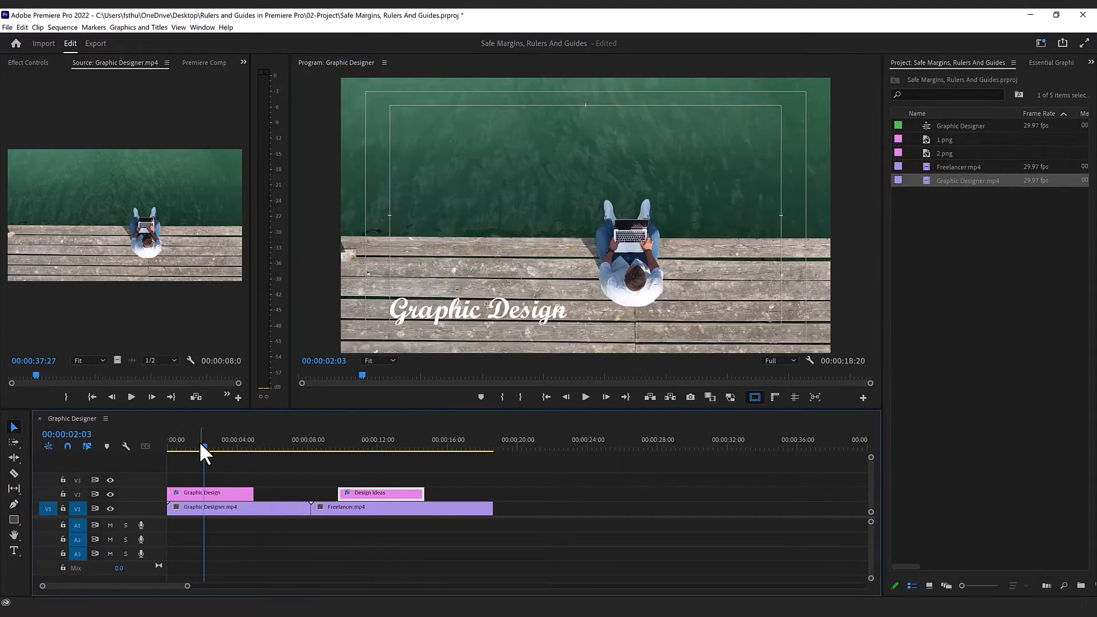
pyautogui.click(410, 444)
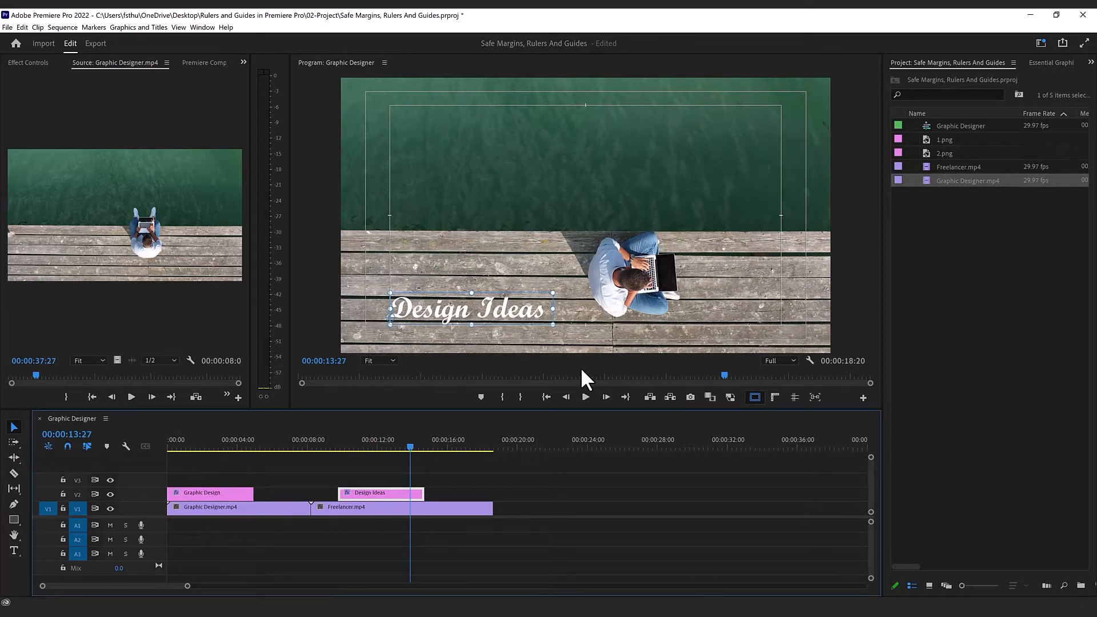
# Step: Show the rulers in the Program Monitor and open the vertical ruler's unit options
pyautogui.click(771, 398)
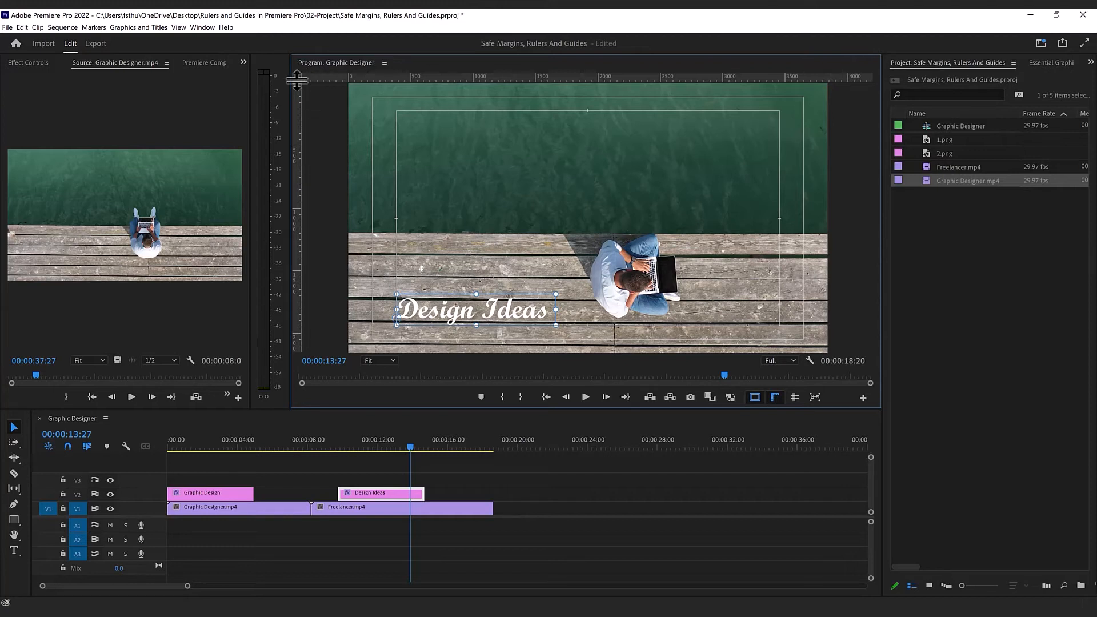
pyautogui.rightClick(298, 185)
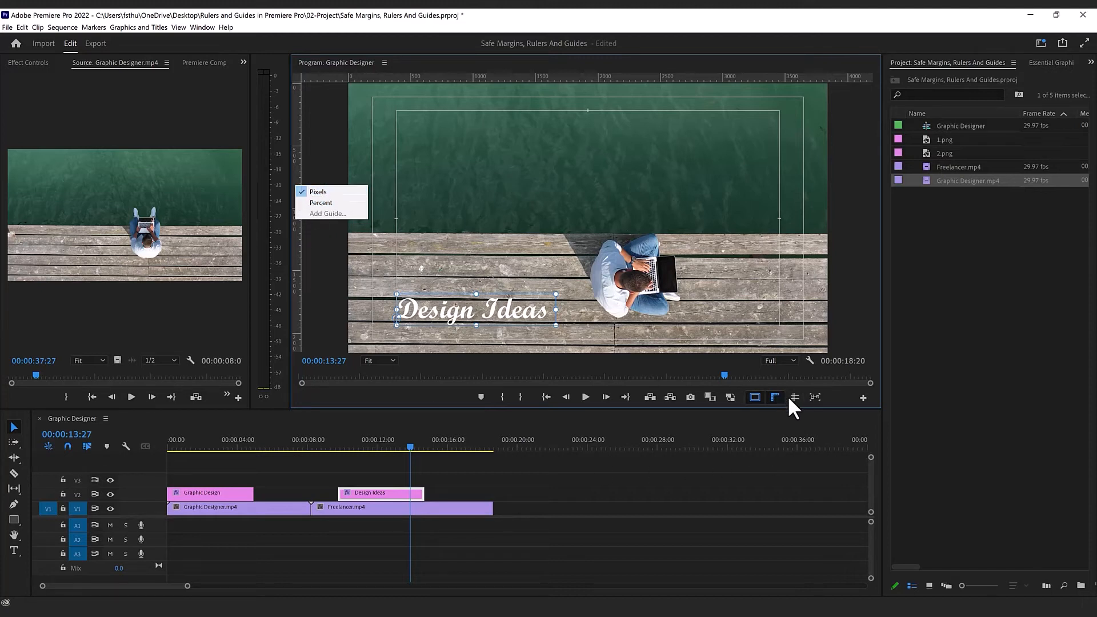
# Step: Pull two vertical and two horizontal guides from the rulers onto the edges of the Design Ideas title
pyautogui.moveTo(297, 155); pyautogui.dragTo(558, 192)
pyautogui.moveTo(295, 234); pyautogui.dragTo(396, 248)
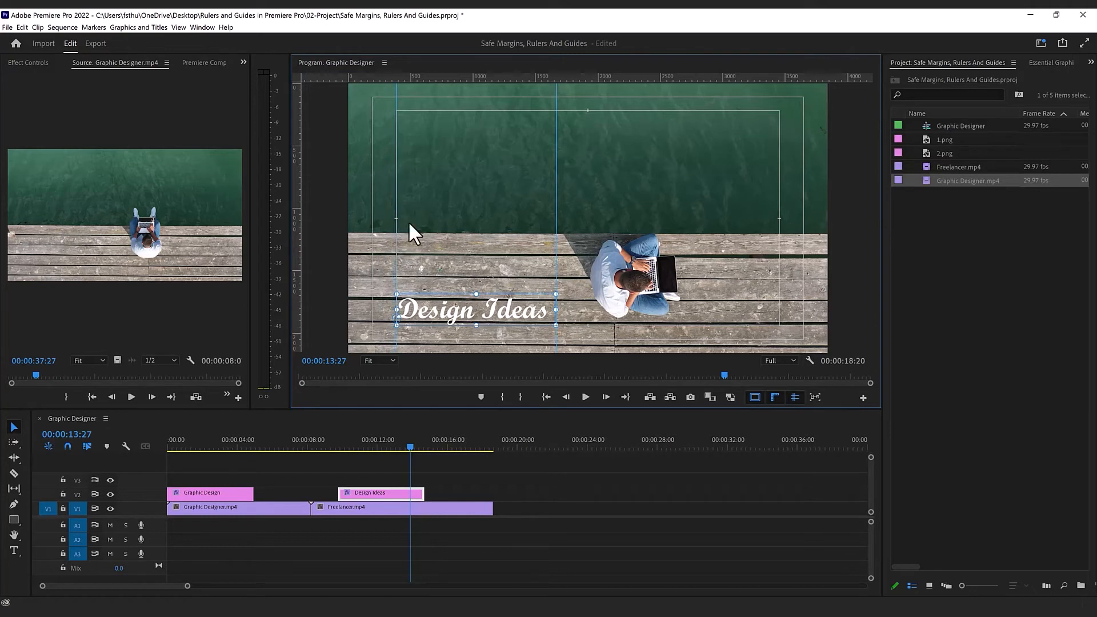
pyautogui.moveTo(458, 78); pyautogui.dragTo(472, 294)
pyautogui.moveTo(536, 75); pyautogui.dragTo(575, 326)
# Step: Hide the safe margins, and switch the guides' visibility off and on again
pyautogui.click(755, 396)
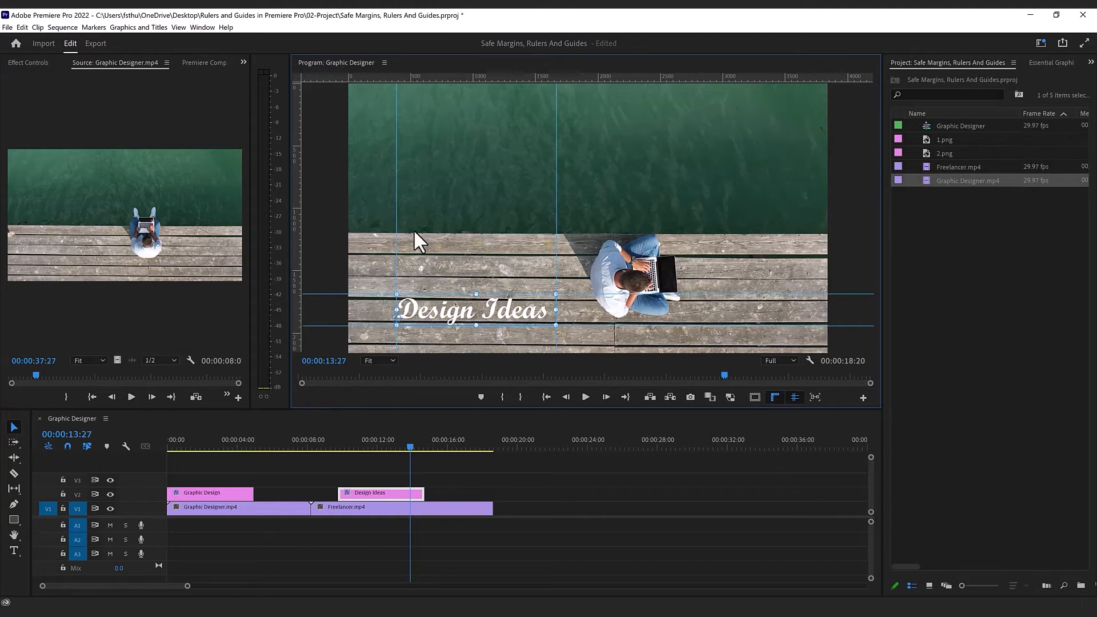
pyautogui.click(798, 399)
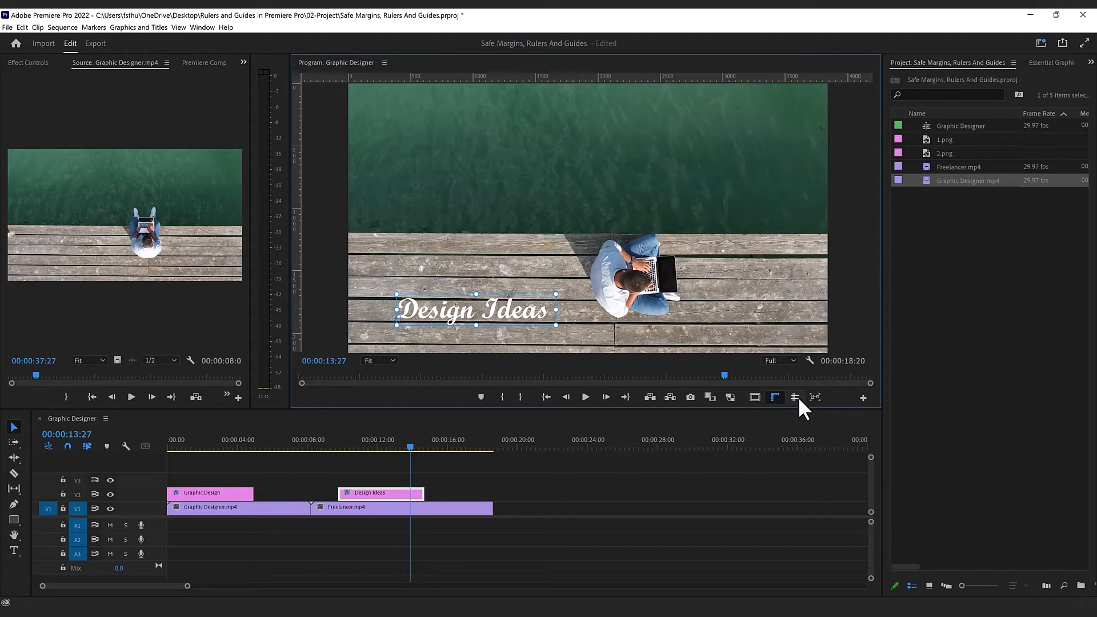
pyautogui.click(797, 397)
pyautogui.click(797, 396)
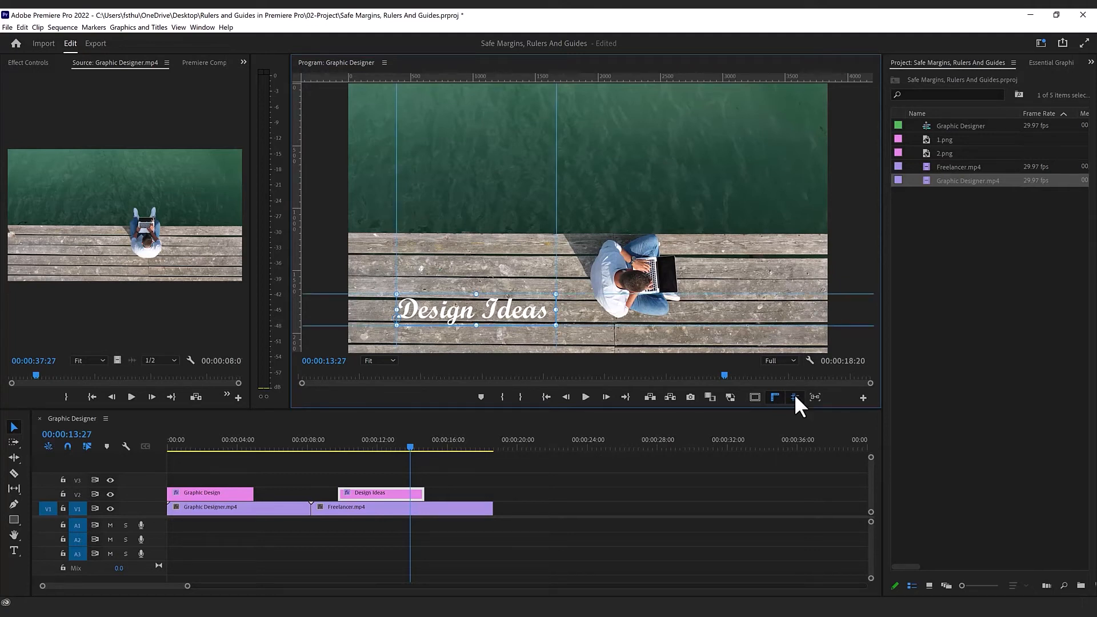
# Step: Remove the guides at the title's upper and left edges individually, and clear all the remaining guides
pyautogui.moveTo(595, 293); pyautogui.dragTo(581, 64)
pyautogui.moveTo(396, 179); pyautogui.dragTo(295, 179)
pyautogui.click(172, 29)
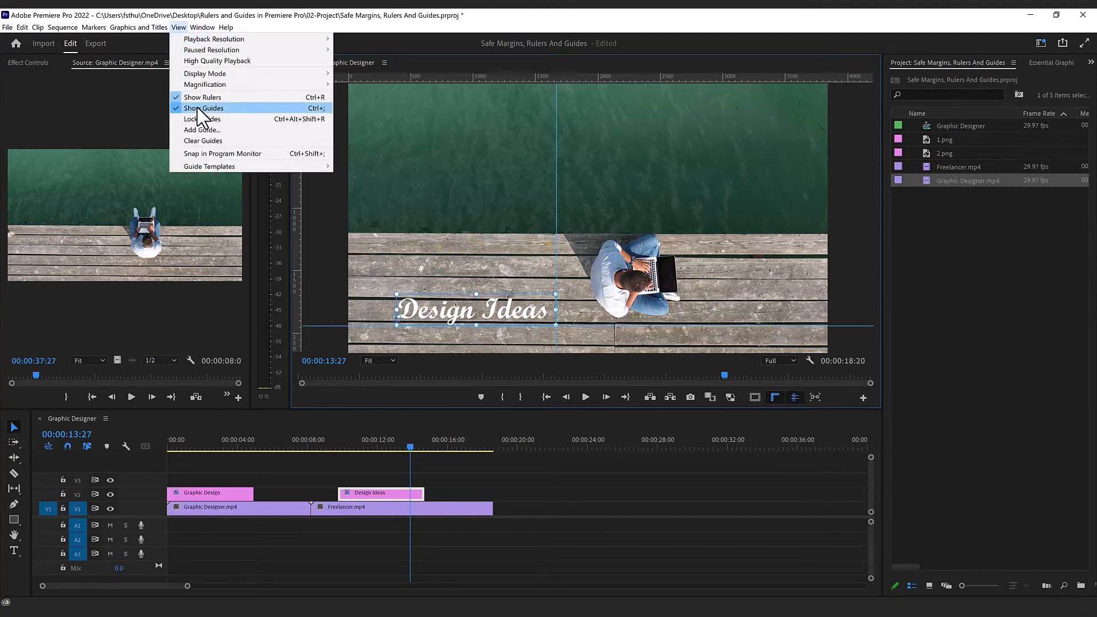
pyautogui.click(203, 140)
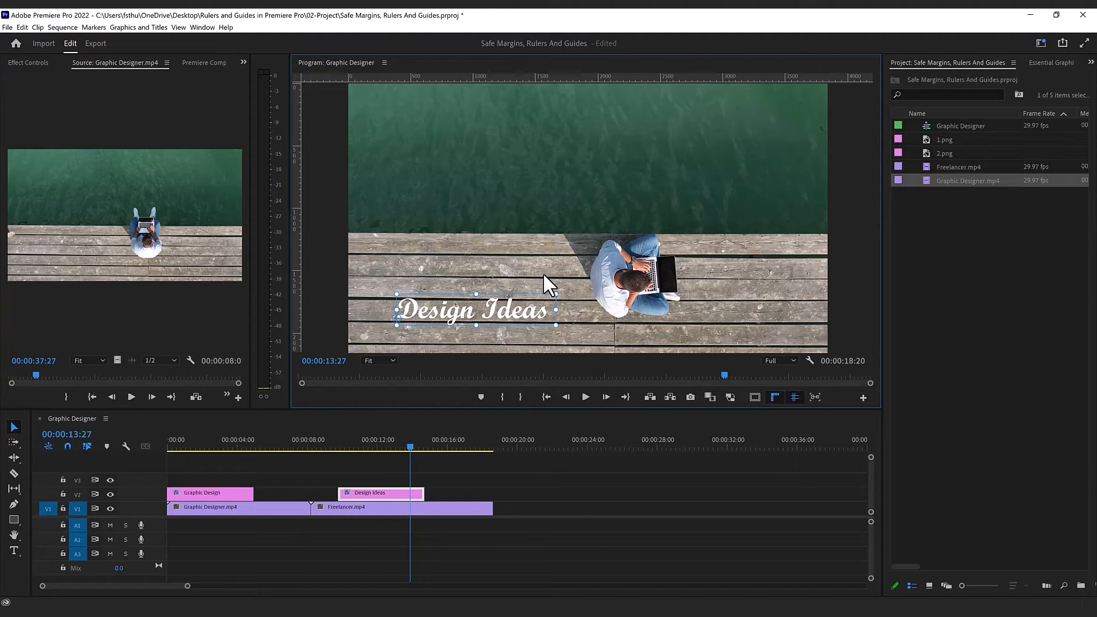
# Step: Frame the Design Ideas title's bounding box with four new guides, one along each of its left, top, right and bottom edges
pyautogui.moveTo(295, 320); pyautogui.dragTo(398, 334)
pyautogui.moveTo(448, 79); pyautogui.dragTo(573, 294)
pyautogui.moveTo(300, 239); pyautogui.dragTo(557, 267)
pyautogui.moveTo(537, 78); pyautogui.dragTo(569, 328)
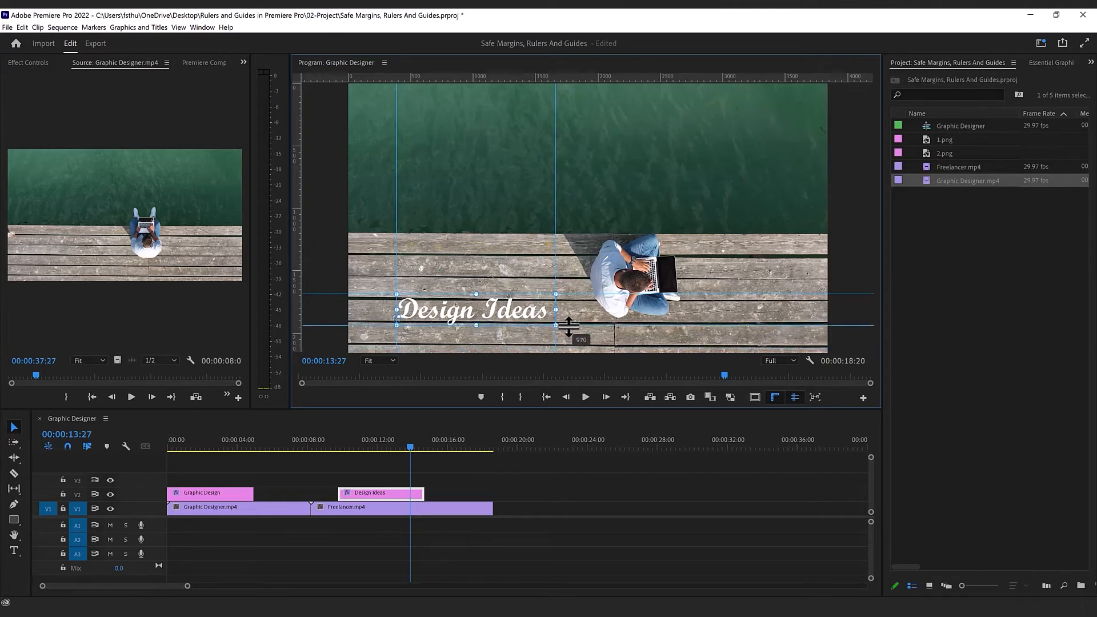
# Step: Lock the guides, and pull another vertical guide from the ruler onto the image's right part, beyond the man
pyautogui.click(179, 27)
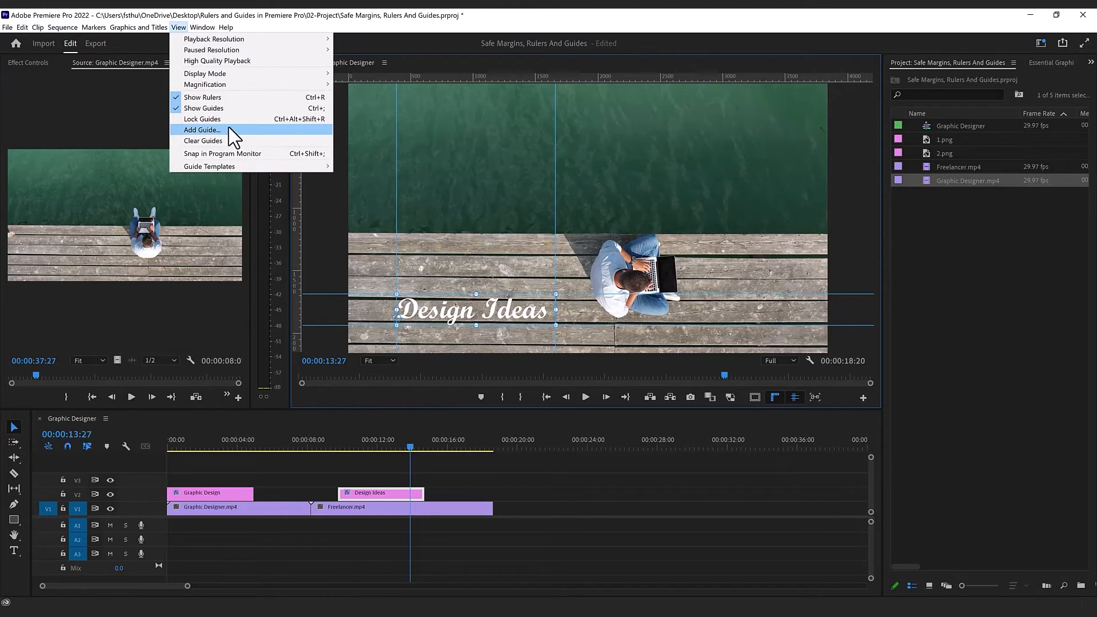
pyautogui.click(213, 119)
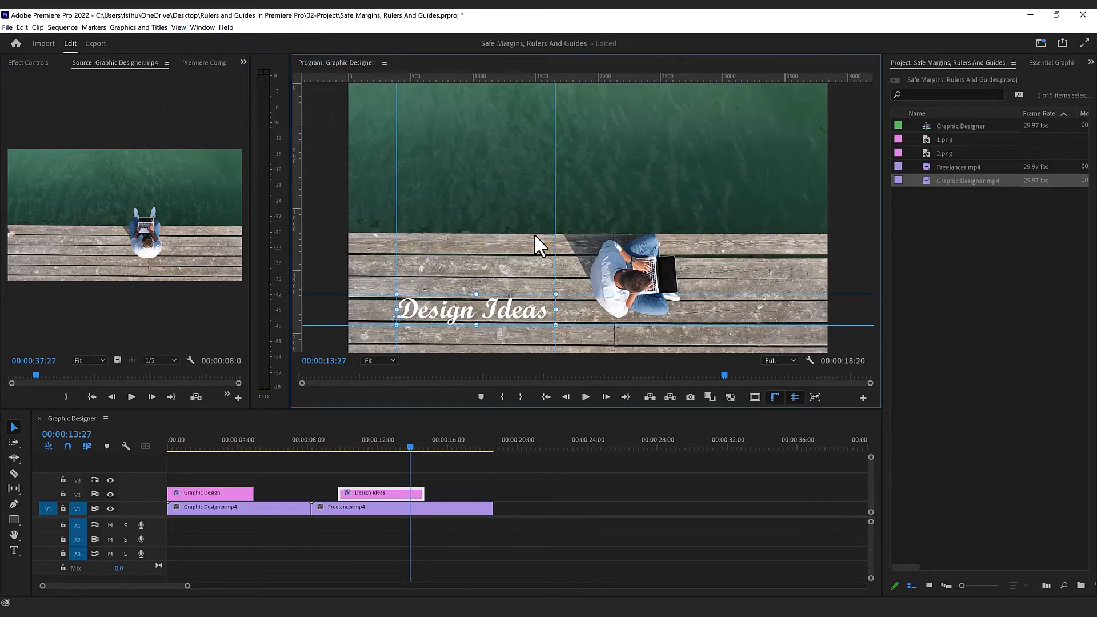
pyautogui.click(566, 232)
pyautogui.moveTo(297, 220); pyautogui.dragTo(789, 209)
# Step: Unlock the guides, and slightly adjust the position of the rightmost vertical guide
pyautogui.click(178, 27)
pyautogui.click(220, 120)
pyautogui.moveTo(789, 235); pyautogui.dragTo(792, 235)
# Step: Begin adding a guide through the ruler's options, trying its position and unit settings and settling on 50 pixels
pyautogui.rightClick(297, 204)
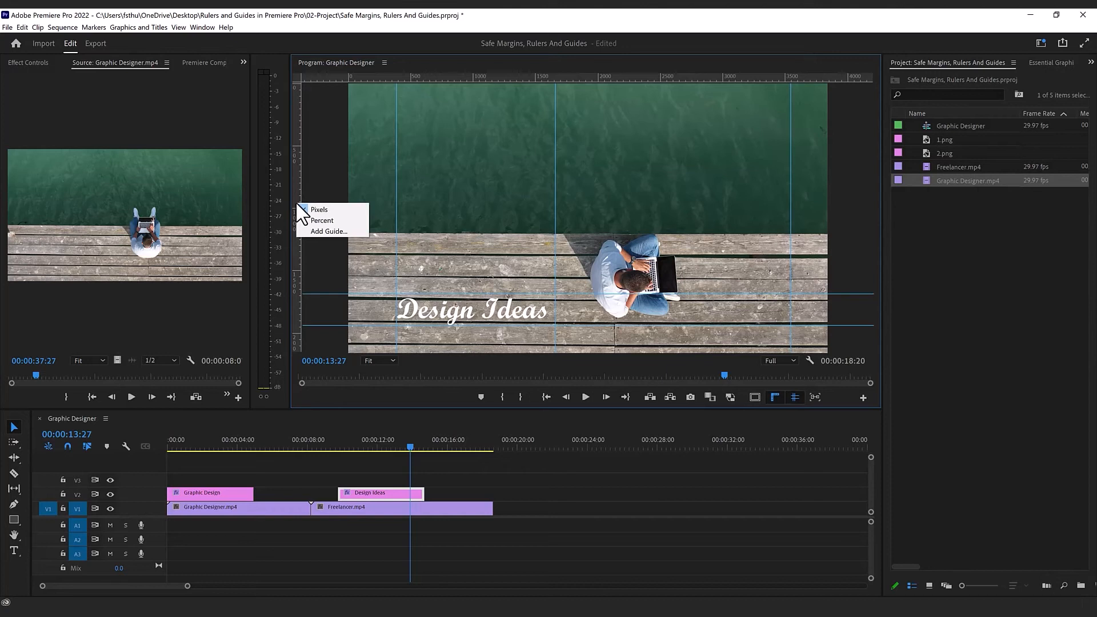
pyautogui.click(327, 231)
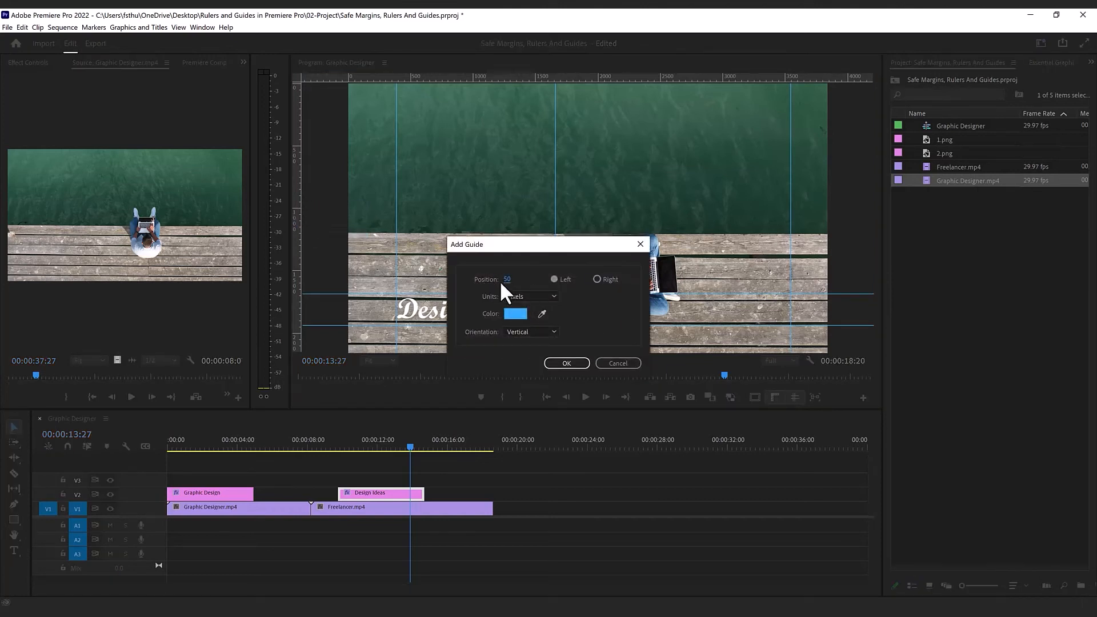
pyautogui.click(531, 300)
pyautogui.click(531, 318)
pyautogui.click(509, 279)
pyautogui.write('5')
pyautogui.moveTo(506, 280); pyautogui.dragTo(502, 280)
pyautogui.moveTo(505, 280); pyautogui.dragTo(519, 281)
pyautogui.click(529, 296)
pyautogui.click(538, 309)
# Step: Set the new guide's orientation to horizontal, keep its colour 34A9FF, and create it
pyautogui.click(519, 333)
pyautogui.click(520, 332)
pyautogui.click(519, 335)
pyautogui.click(523, 352)
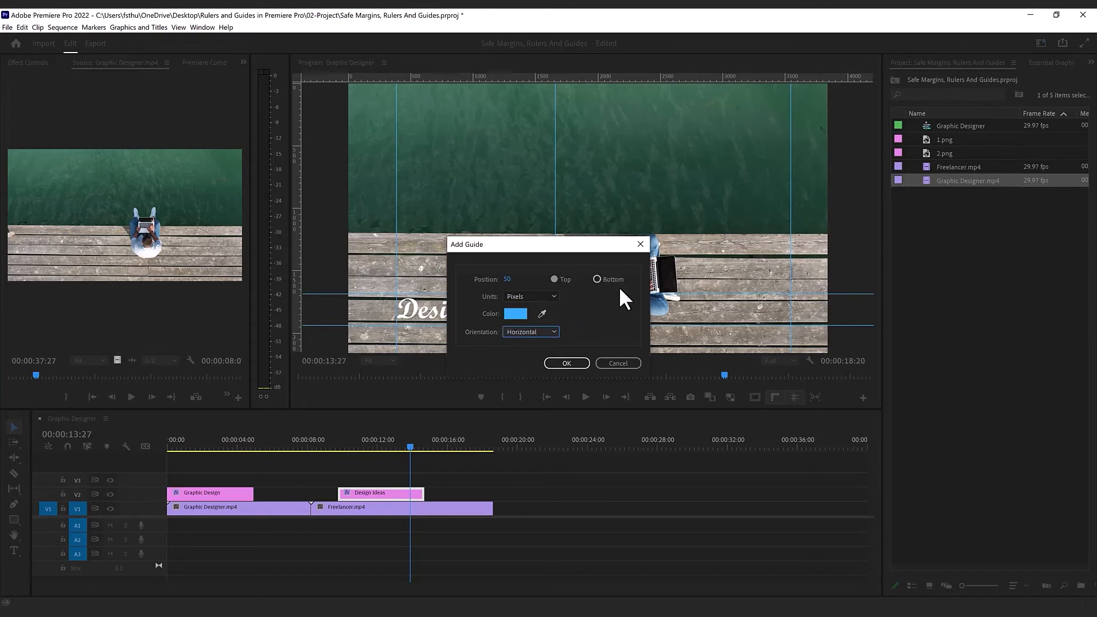
pyautogui.click(510, 312)
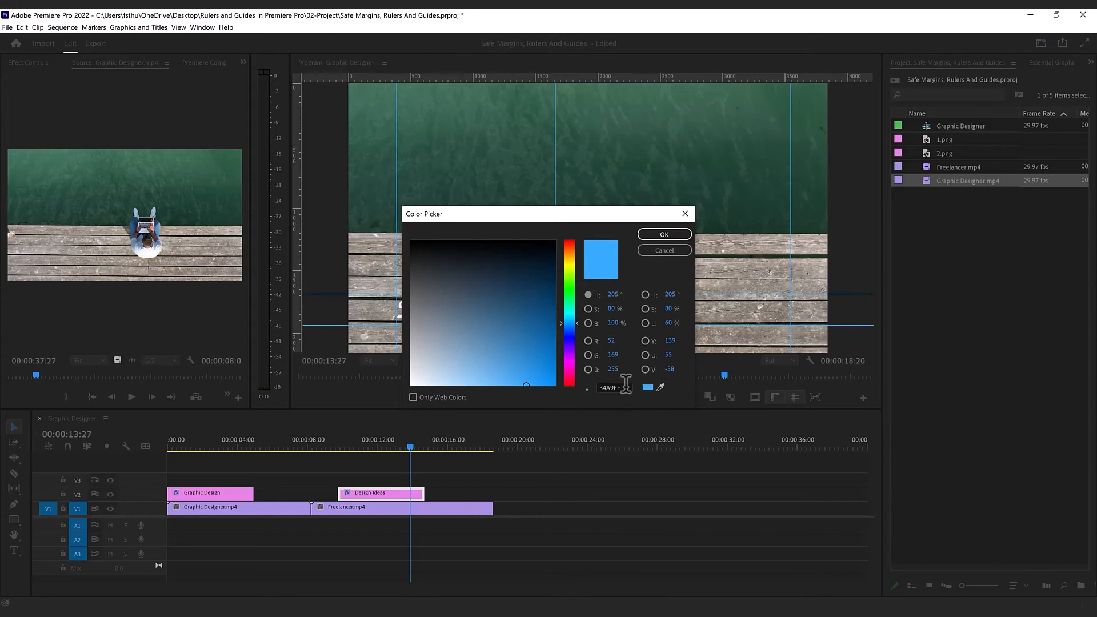
pyautogui.click(664, 233)
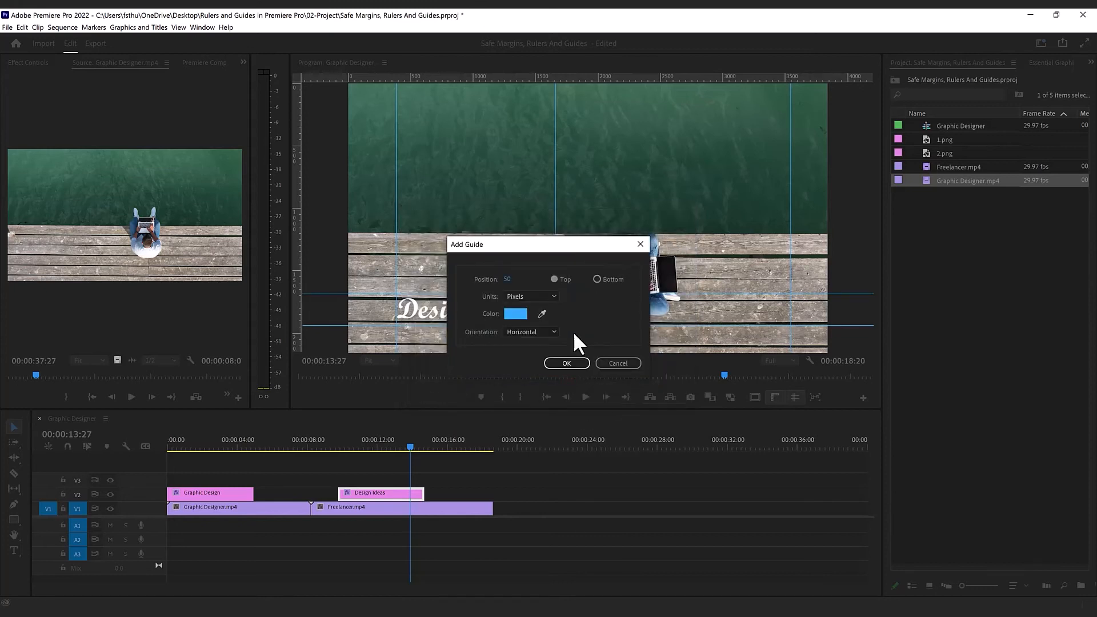
pyautogui.click(566, 365)
# Step: Review the settings for adding another guide and for editing the rightmost vertical guide, without changing anything
pyautogui.rightClick(293, 225)
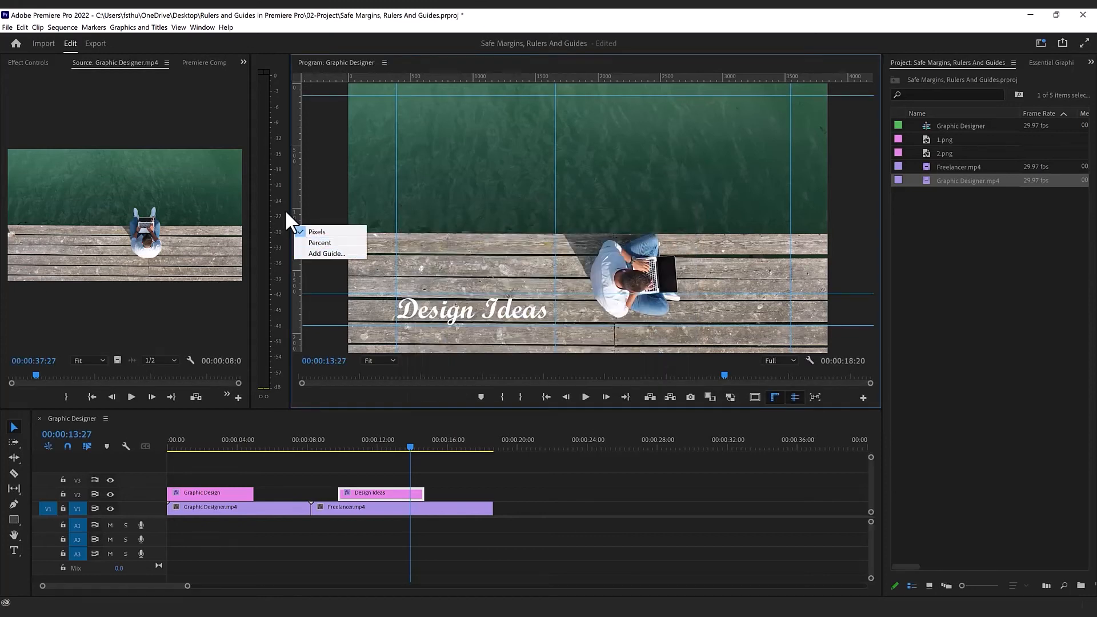
pyautogui.click(179, 28)
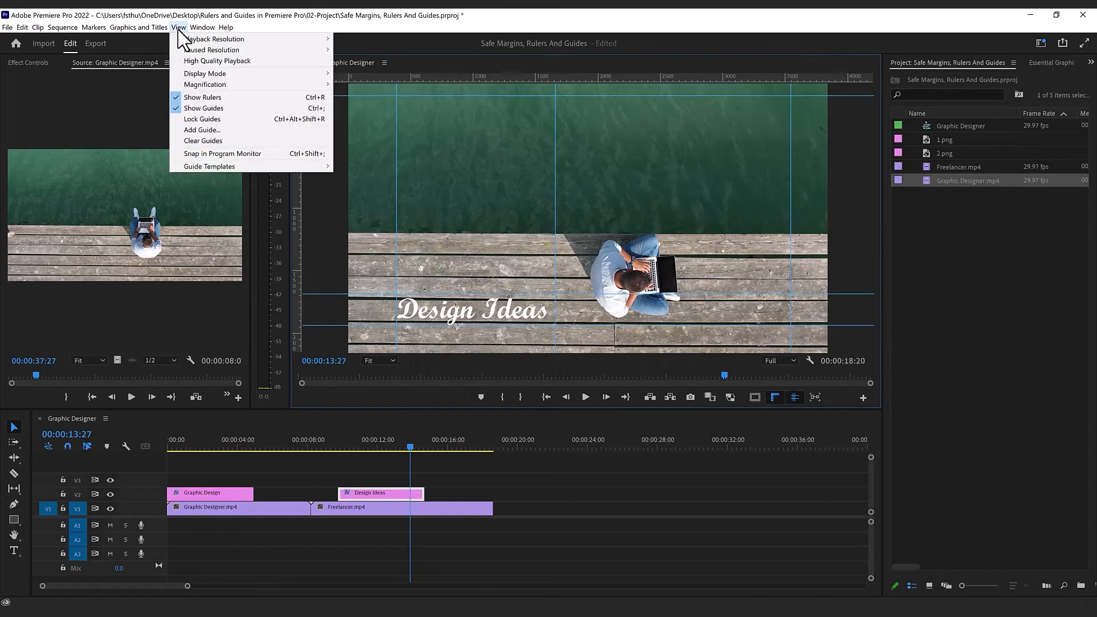
pyautogui.click(211, 131)
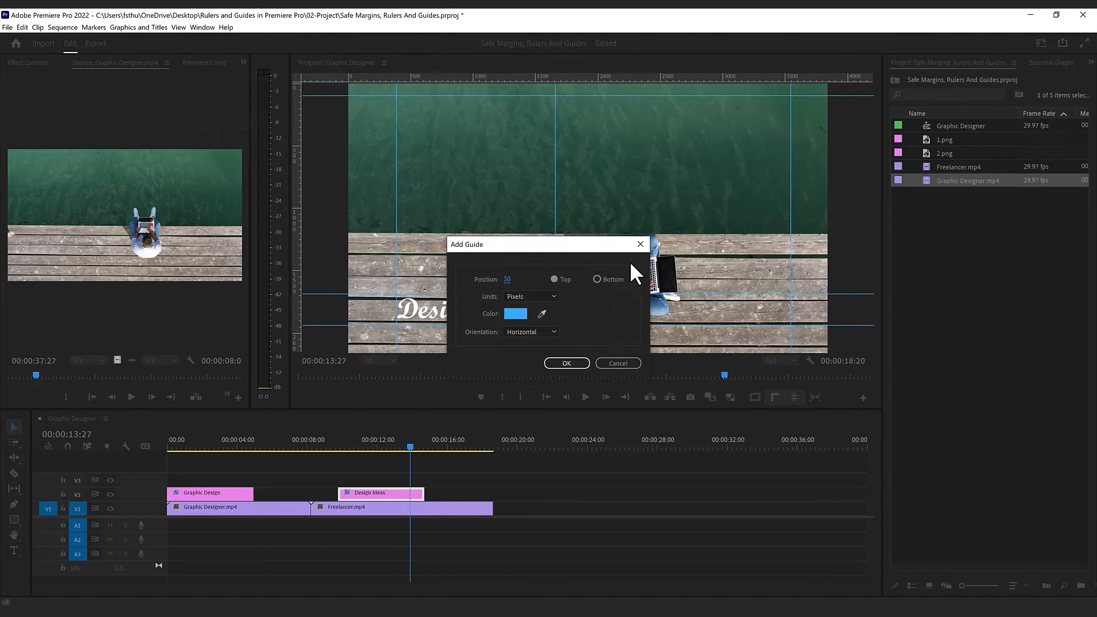
pyautogui.click(641, 244)
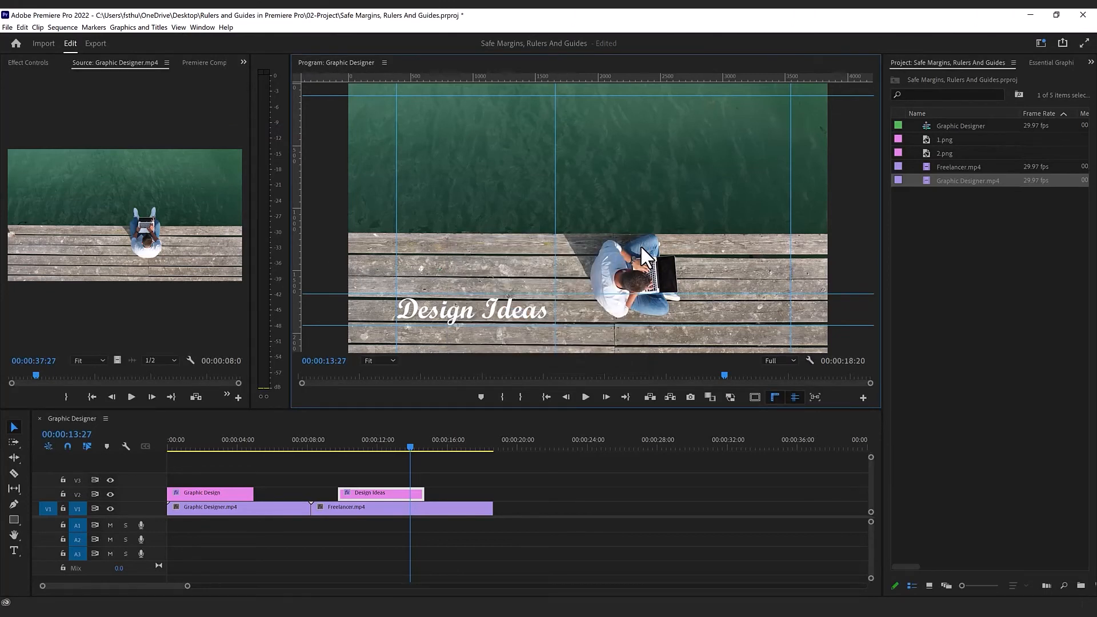
pyautogui.rightClick(791, 159)
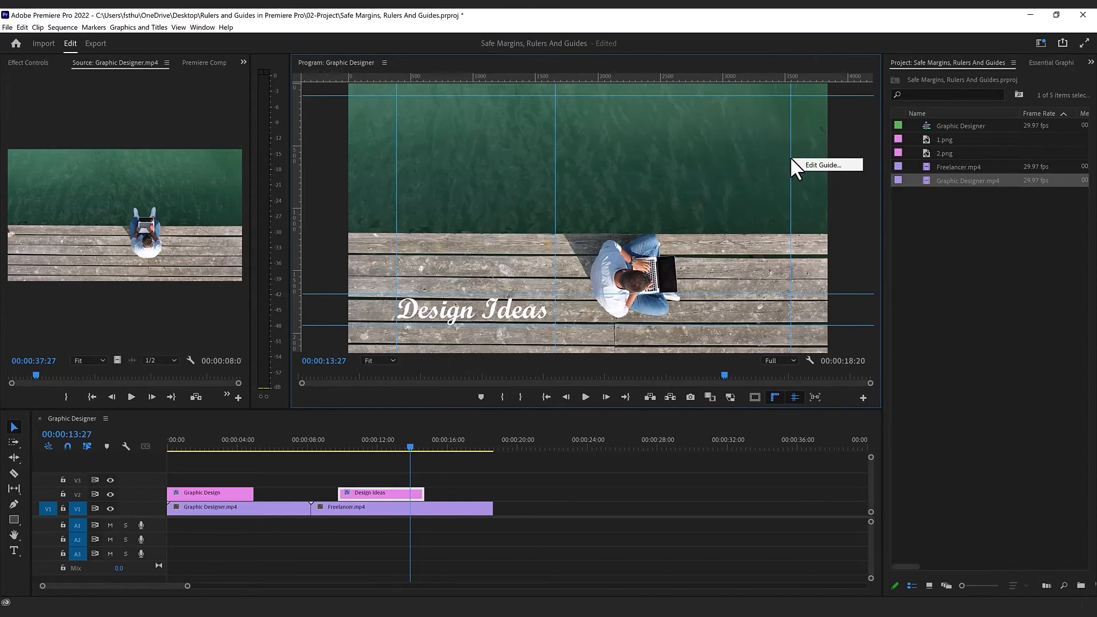
pyautogui.click(803, 164)
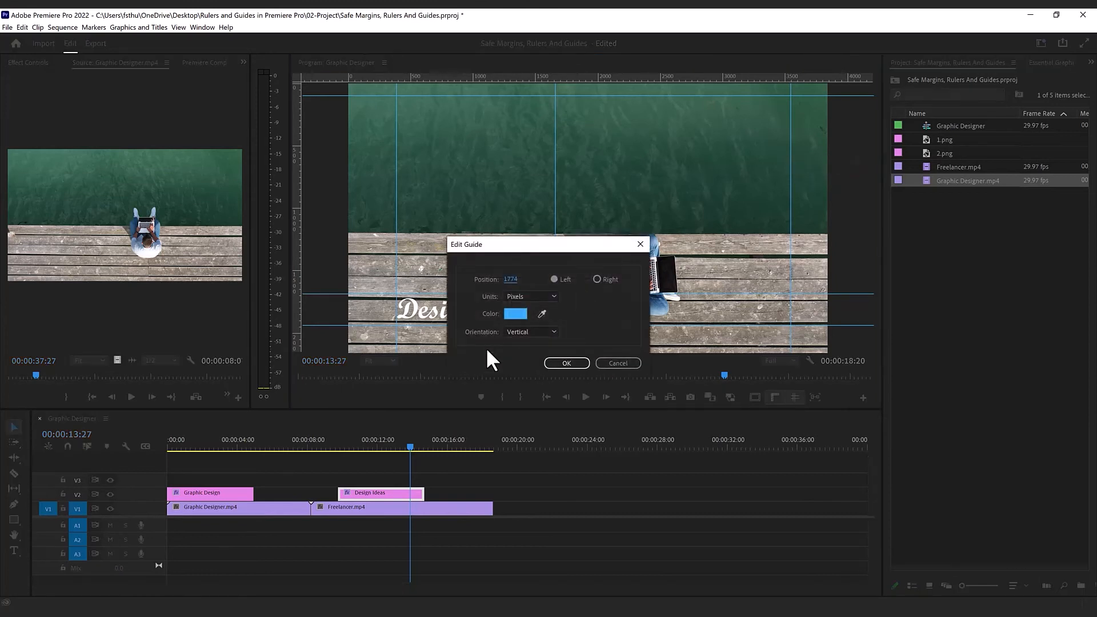
pyautogui.click(566, 362)
# Step: Remove the rightmost vertical guide and the horizontal guide near the image's upper edge
pyautogui.moveTo(759, 234); pyautogui.dragTo(288, 212)
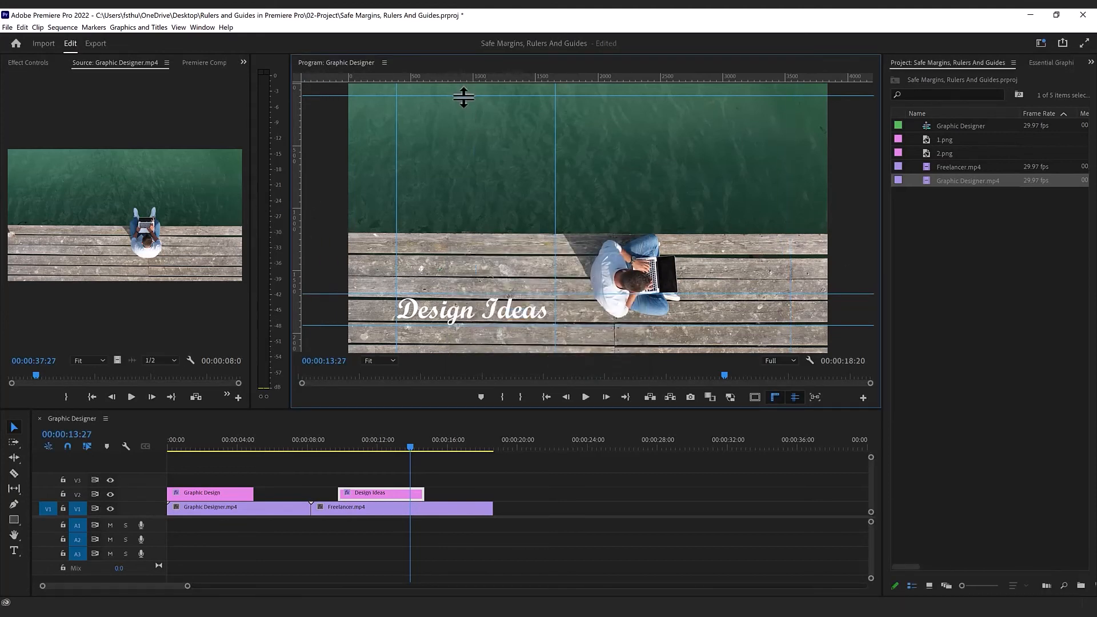
pyautogui.moveTo(472, 96); pyautogui.dragTo(474, 40)
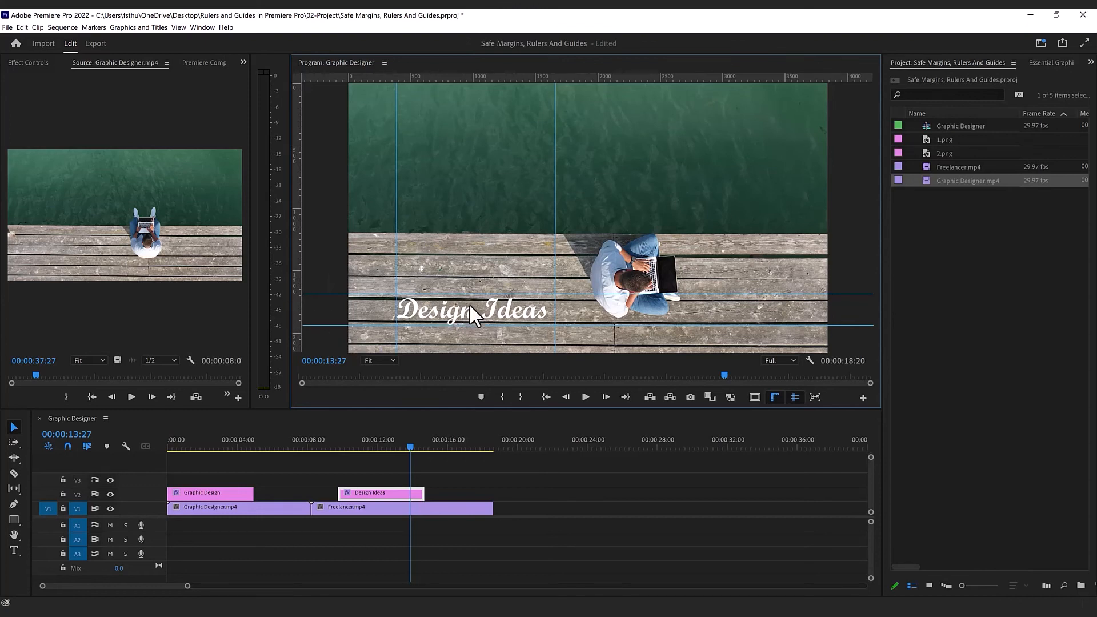
# Step: Save the four guides around the Design Ideas title as a guide template named 2
pyautogui.click(179, 27)
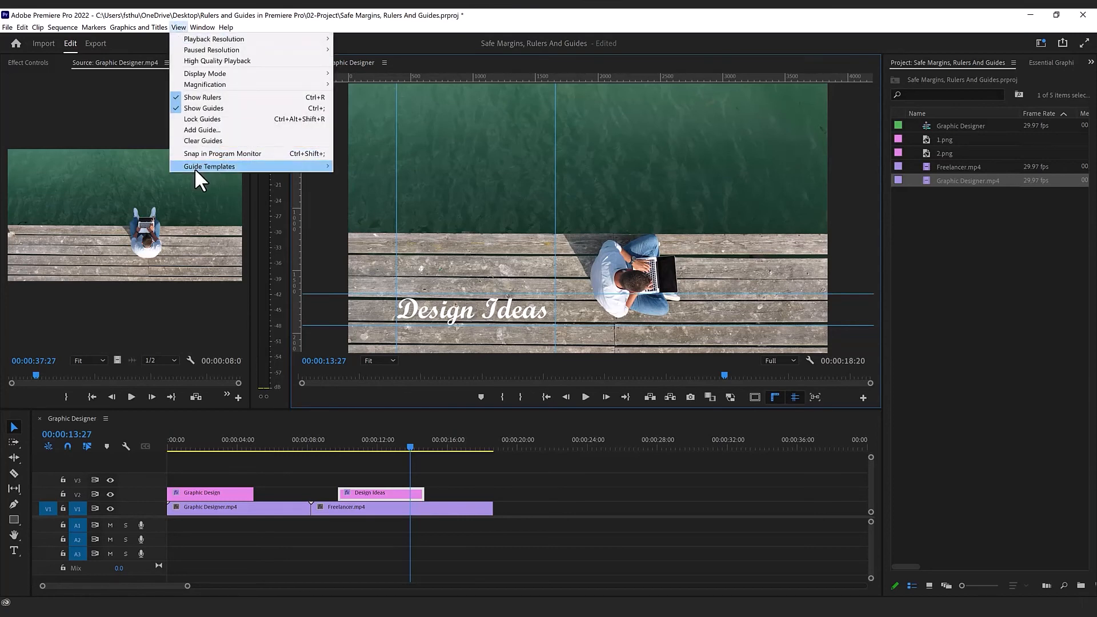
pyautogui.moveTo(194, 166)
pyautogui.click(368, 179)
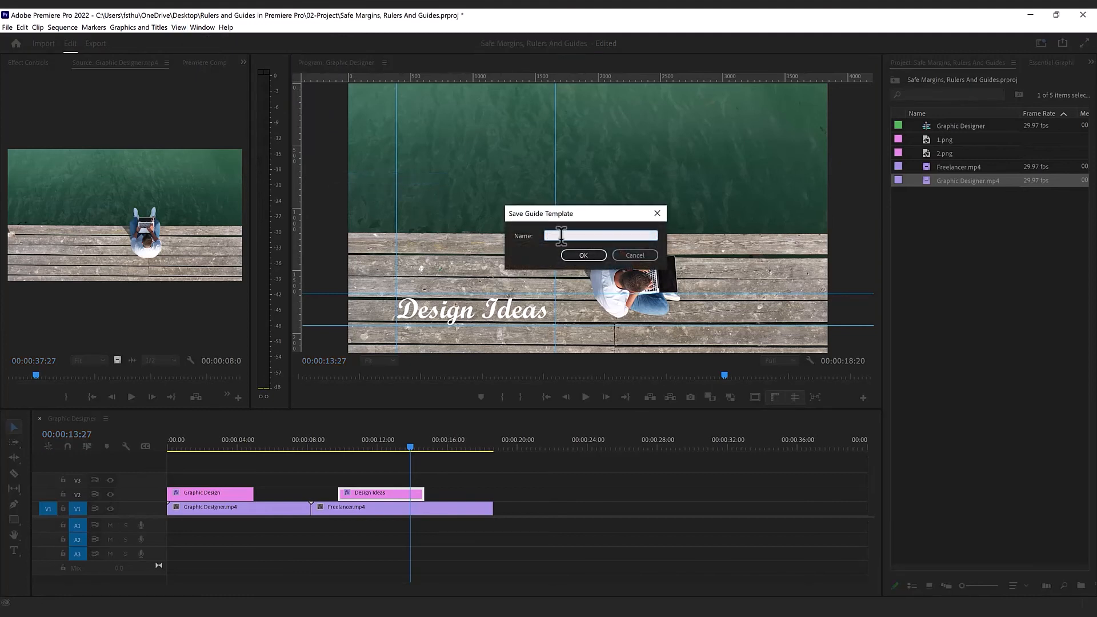
pyautogui.write('2')
pyautogui.click(577, 250)
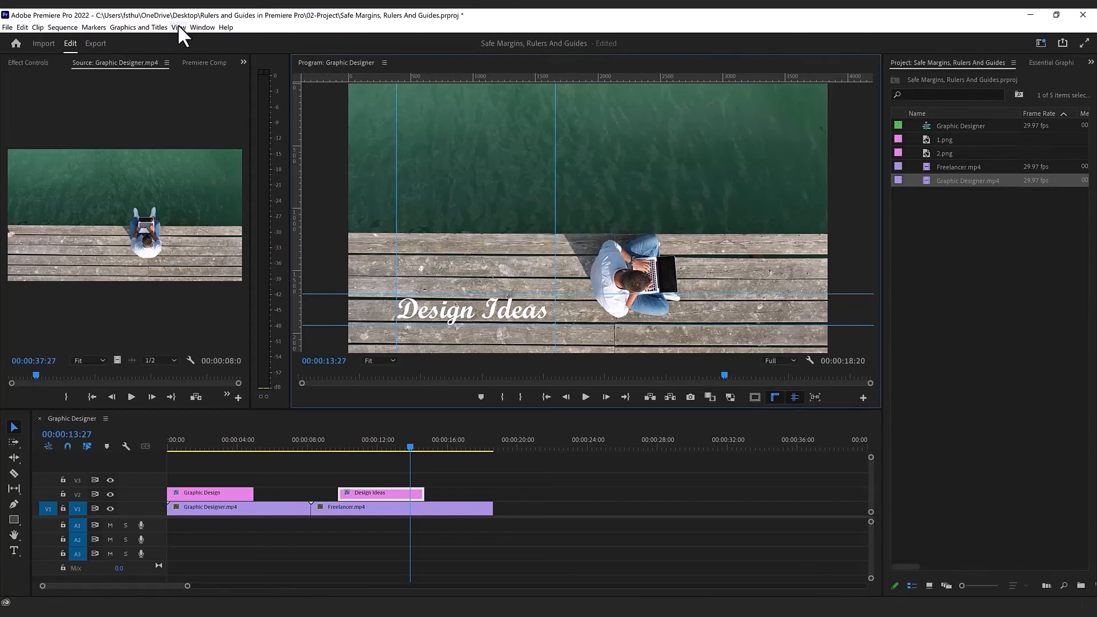
# Step: Remove the guide at the title's left edge, and restore the layout by applying guide template 2
pyautogui.moveTo(397, 190); pyautogui.dragTo(246, 205)
pyautogui.click(179, 28)
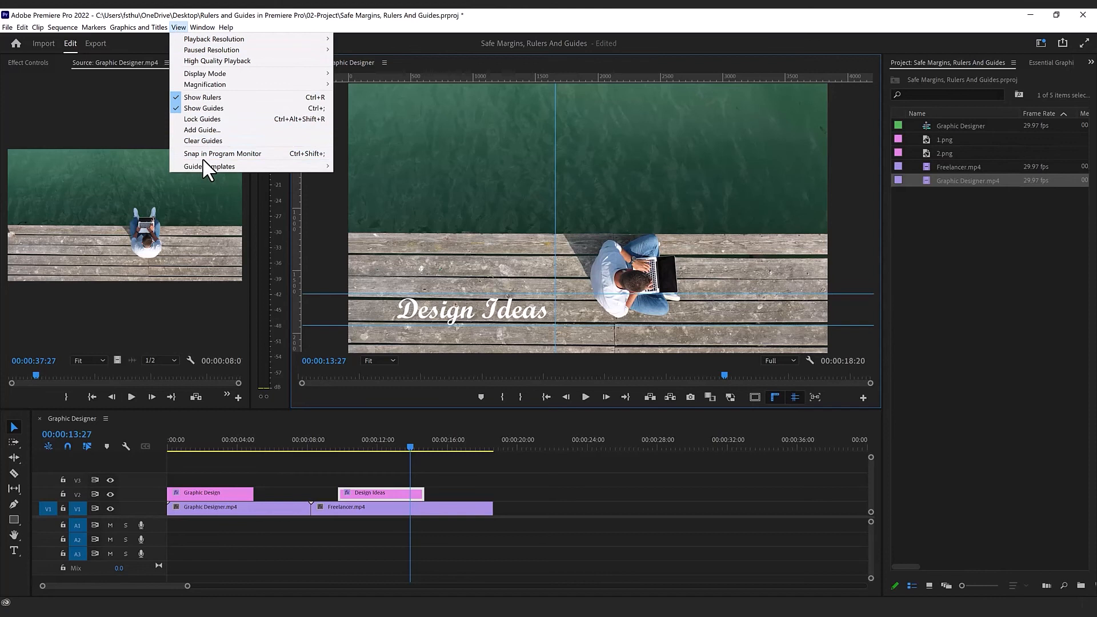
pyautogui.moveTo(214, 170)
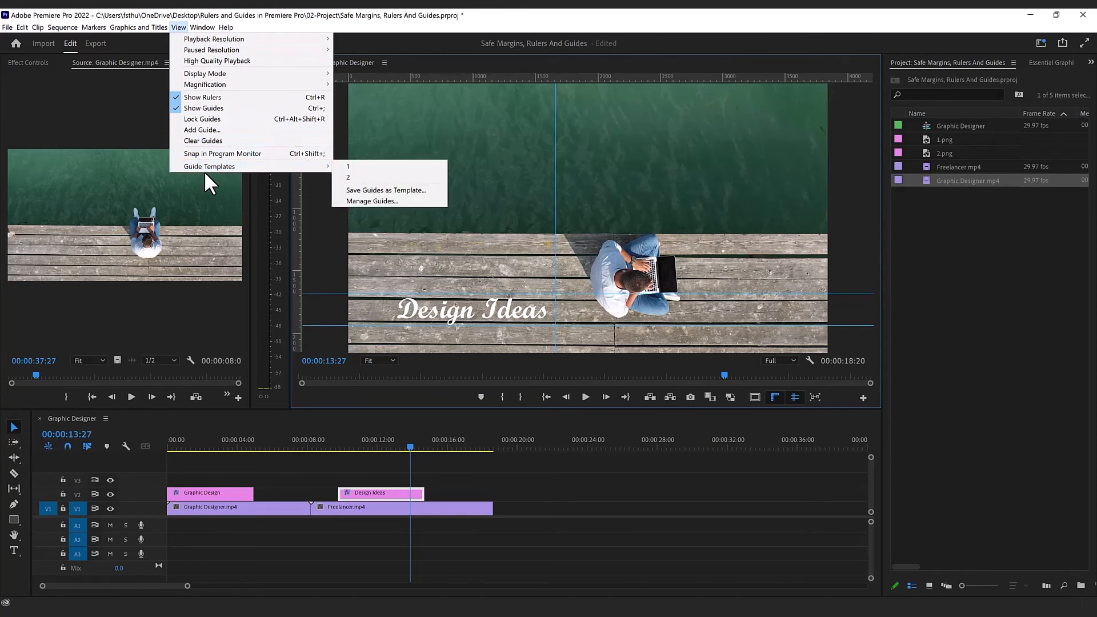
pyautogui.click(347, 179)
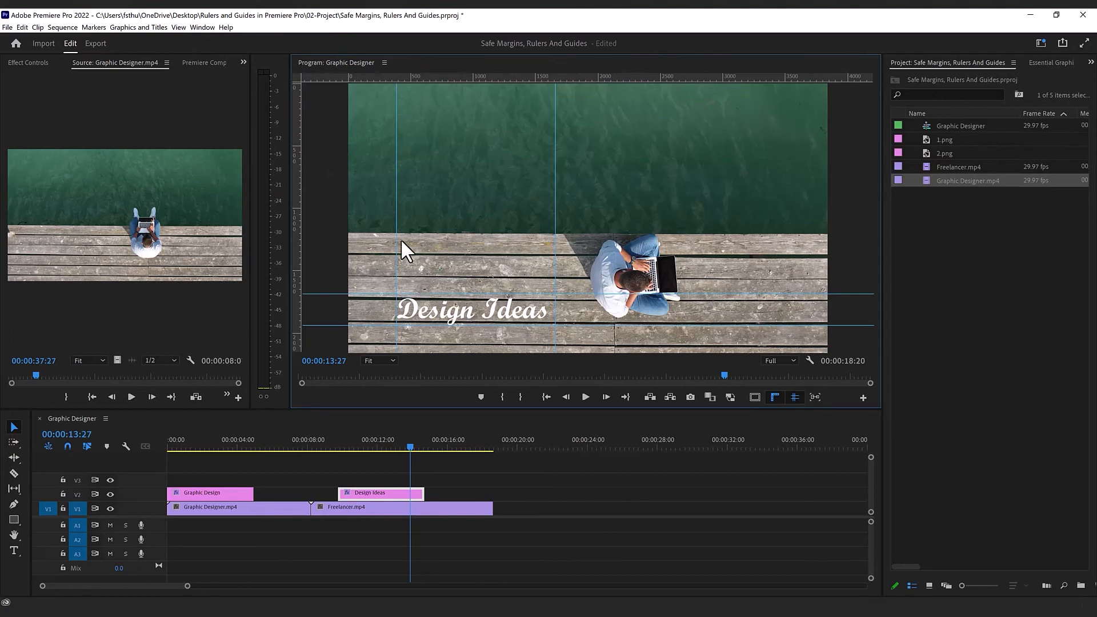
# Step: Delete guide template 1 from the saved guide templates, and confirm the change
pyautogui.click(178, 27)
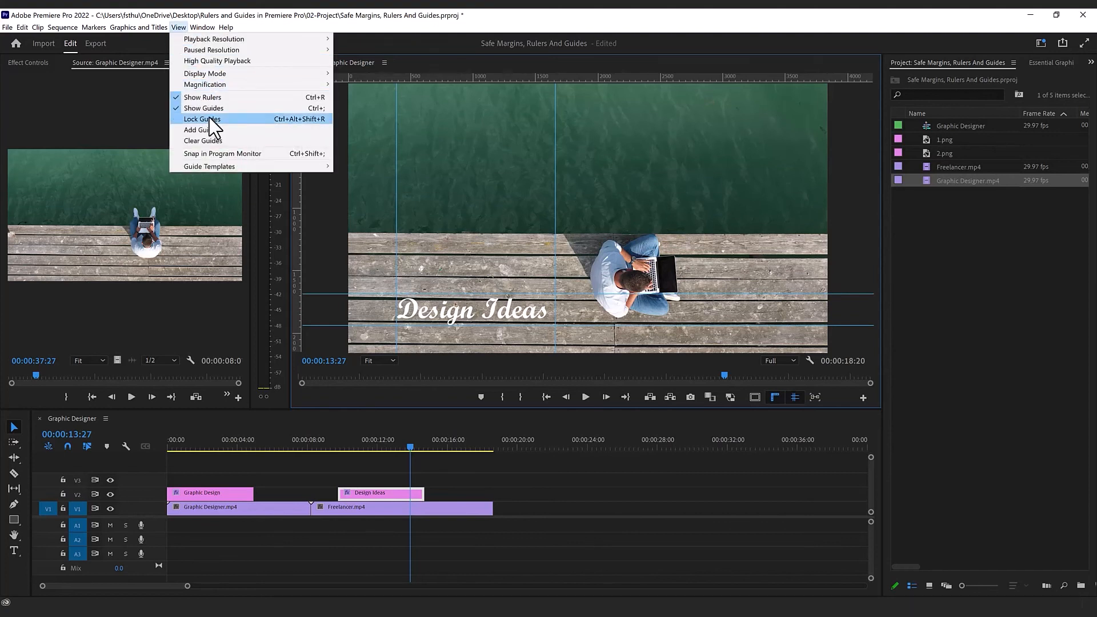
pyautogui.moveTo(219, 167)
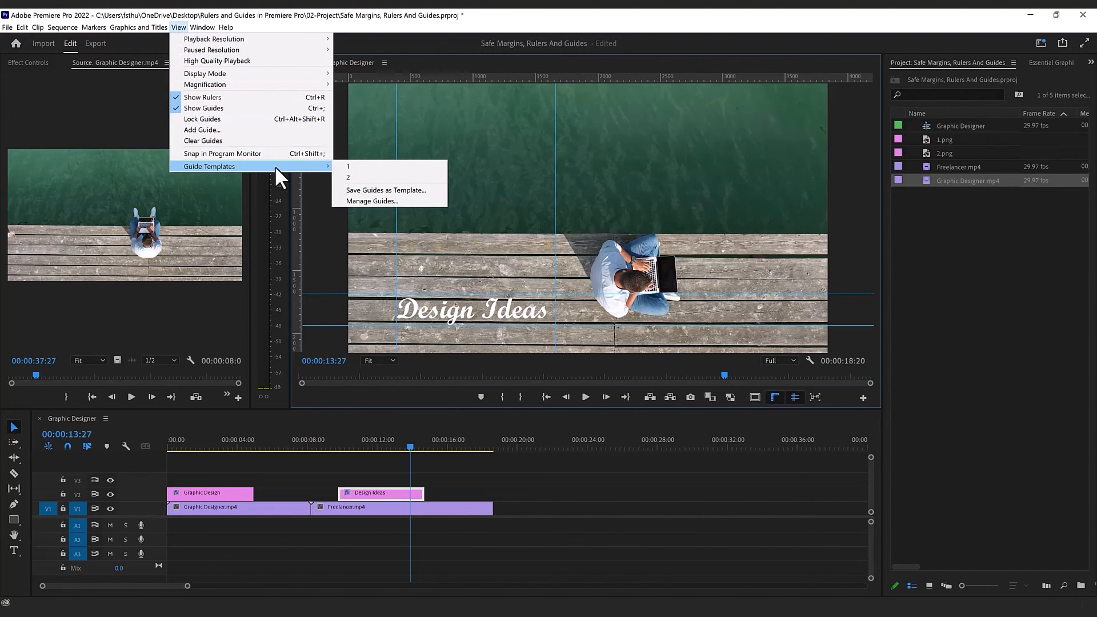
pyautogui.click(364, 201)
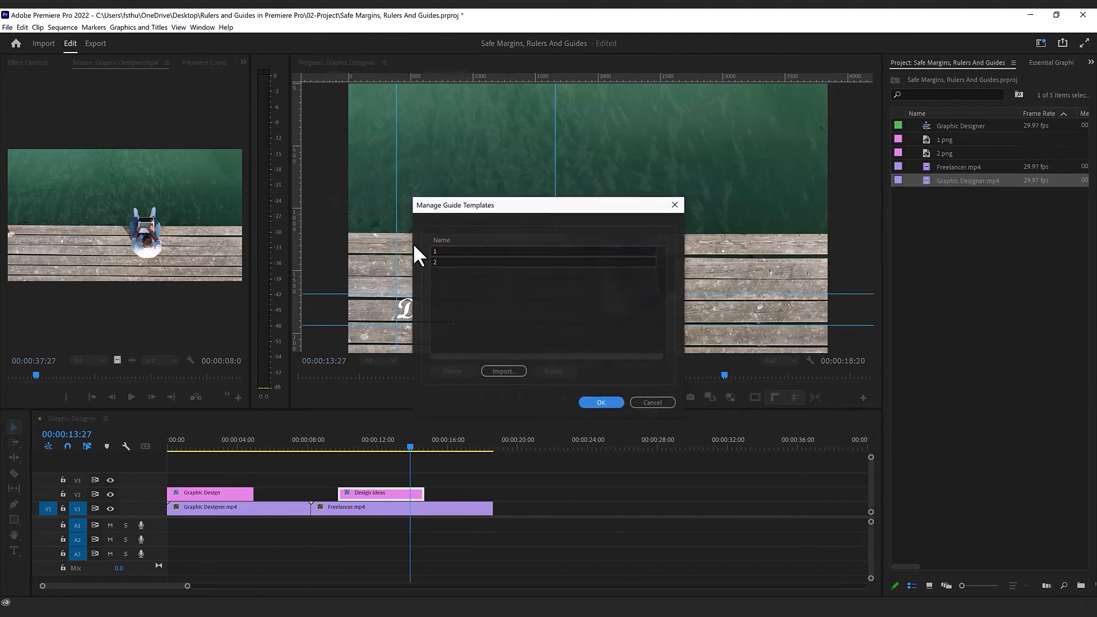
pyautogui.click(443, 252)
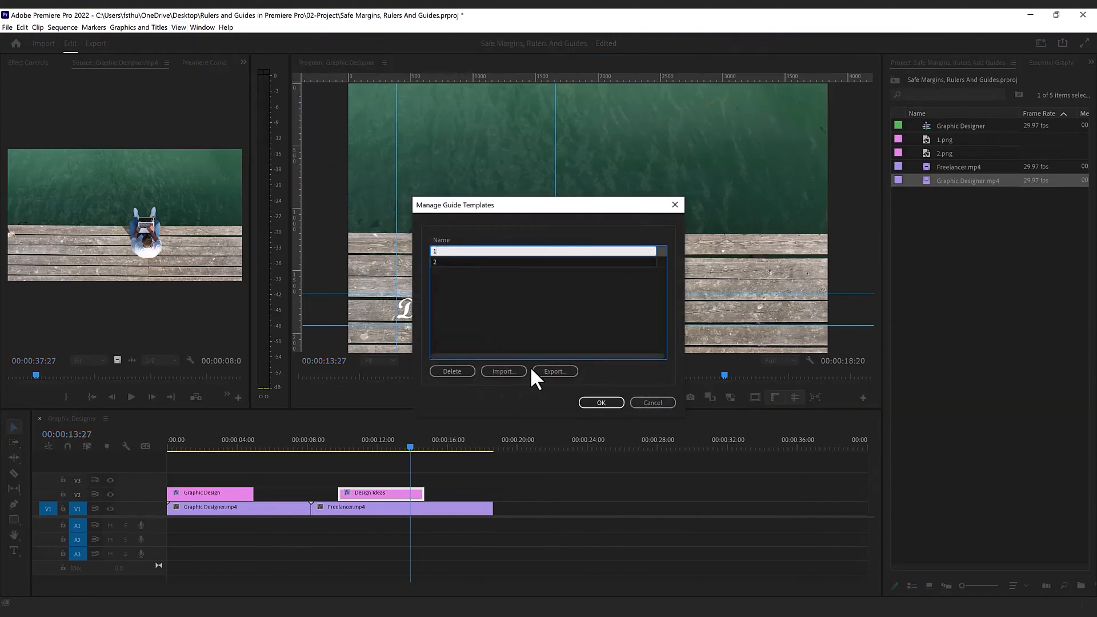
pyautogui.click(452, 371)
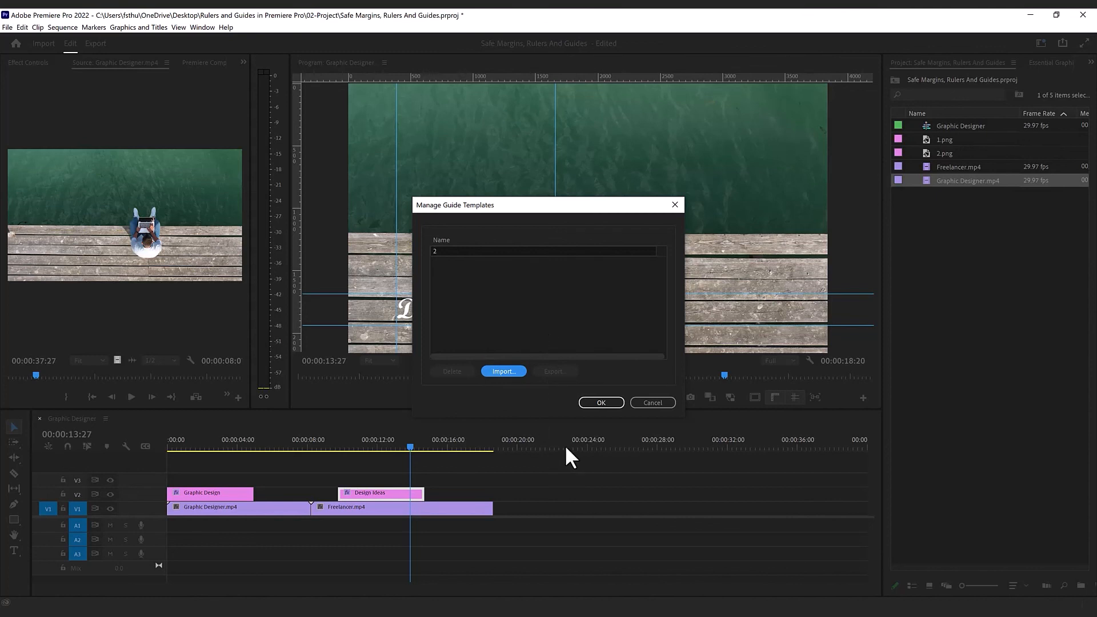
pyautogui.click(597, 401)
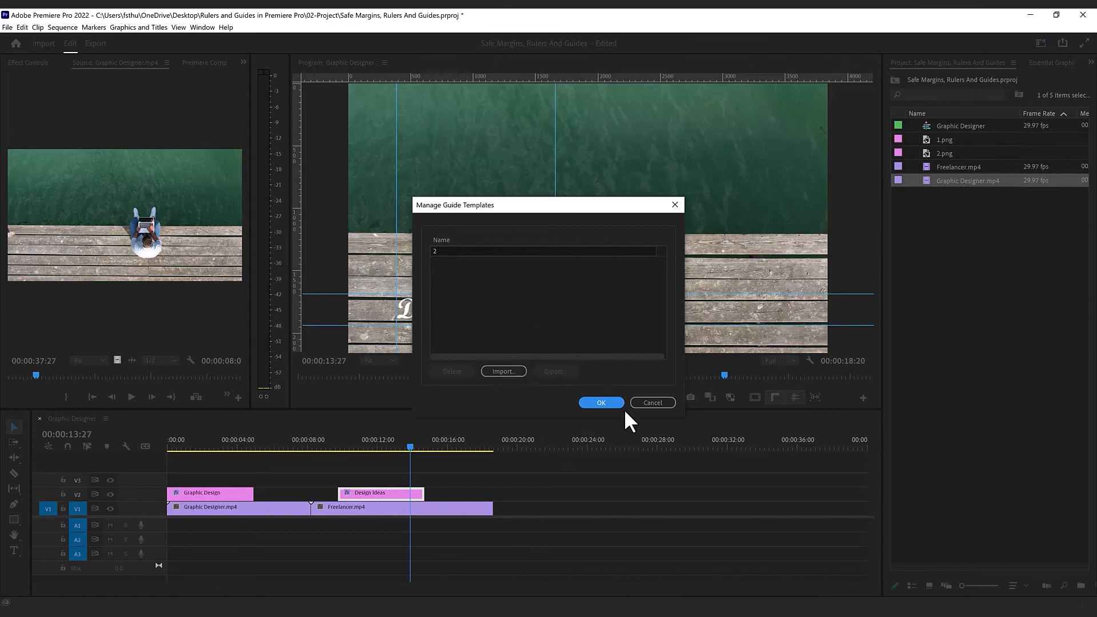
pyautogui.click(601, 402)
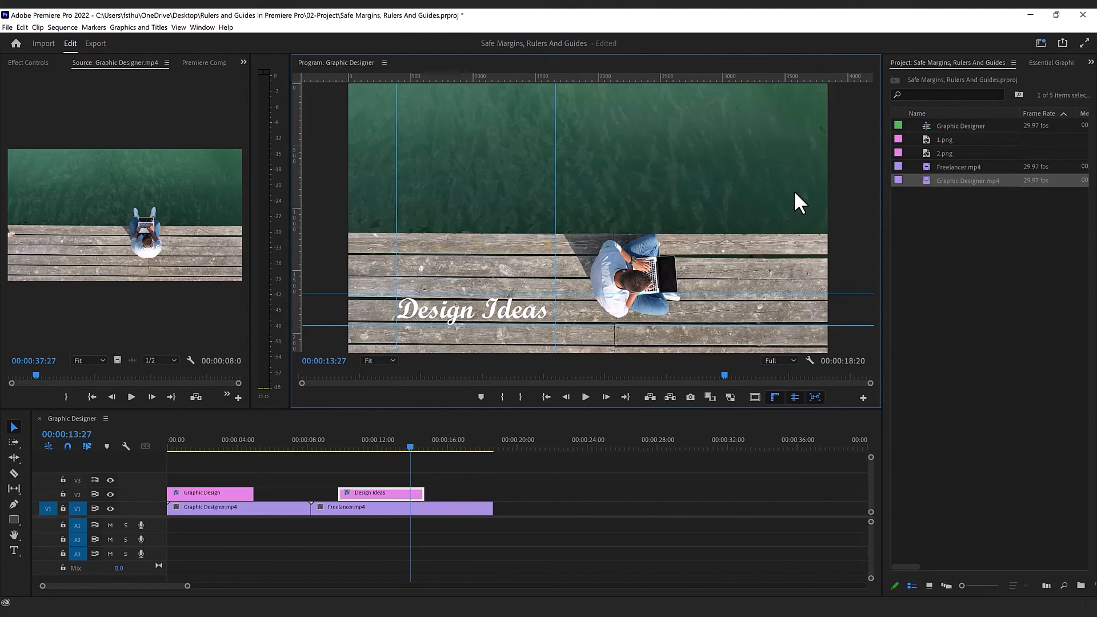
# Step: With Program Monitor snapping on, snap the Design Ideas title to the frame's centre, and check it against the safe margins
pyautogui.moveTo(496, 315); pyautogui.dragTo(612, 226)
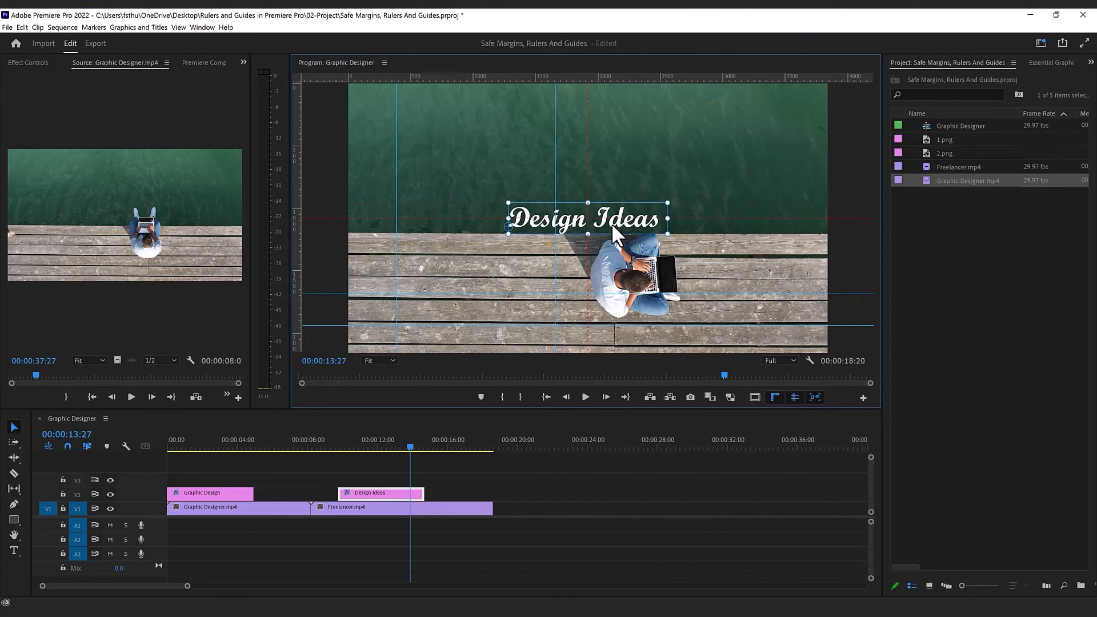
pyautogui.click(754, 397)
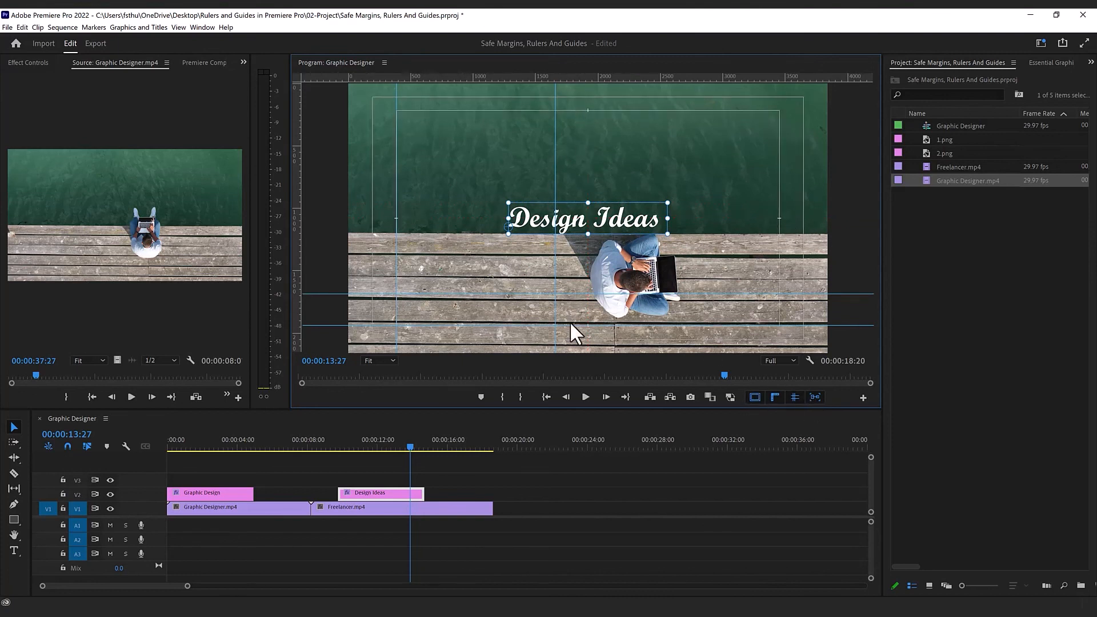
pyautogui.click(753, 397)
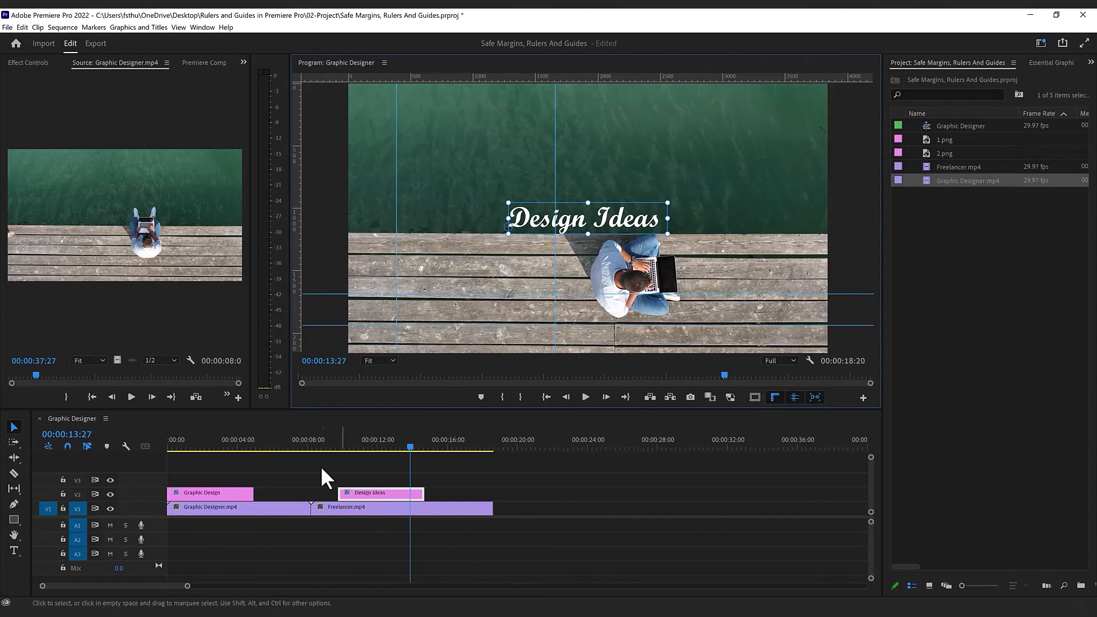
# Step: Go to 00:00:02:10 in the sequence, and snap the Graphic Design title to the centre of the frame
pyautogui.click(209, 451)
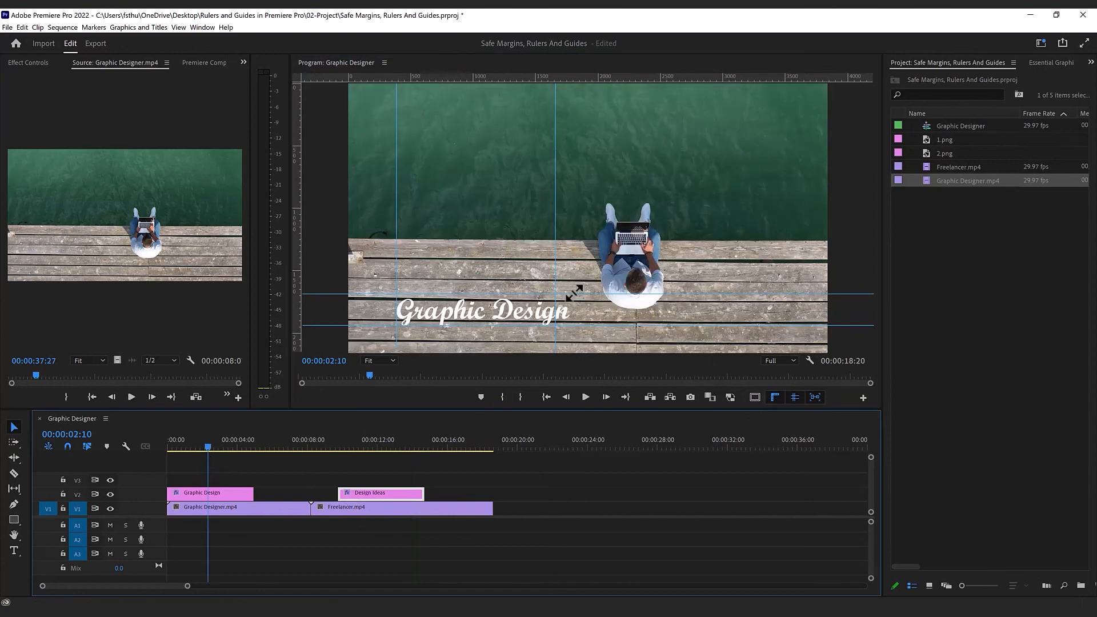
pyautogui.click(564, 220)
pyautogui.moveTo(567, 215); pyautogui.dragTo(683, 202)
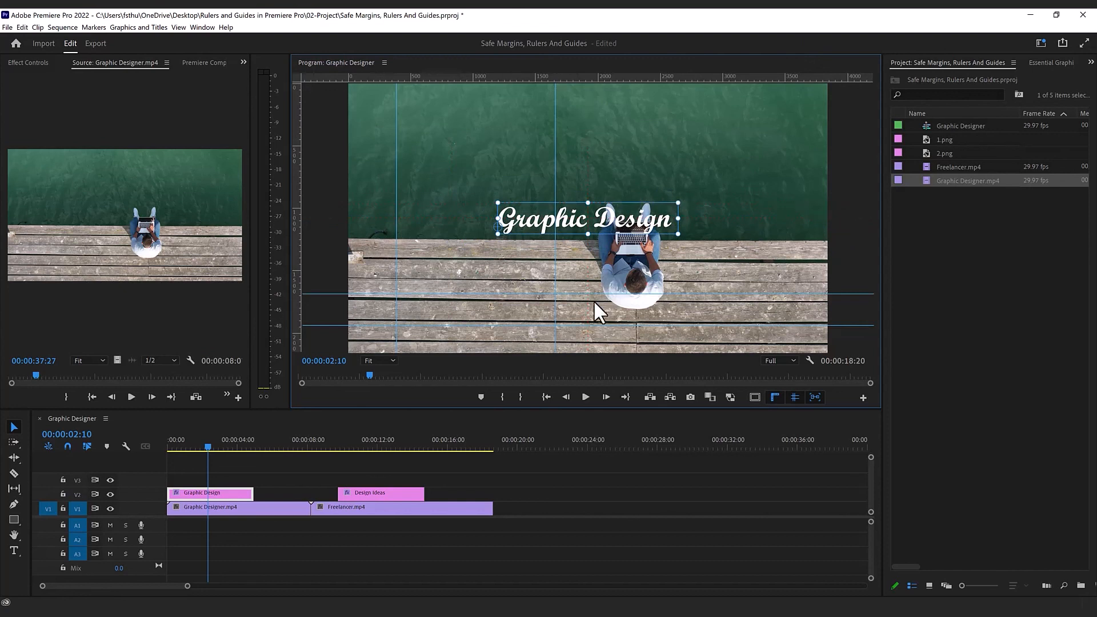